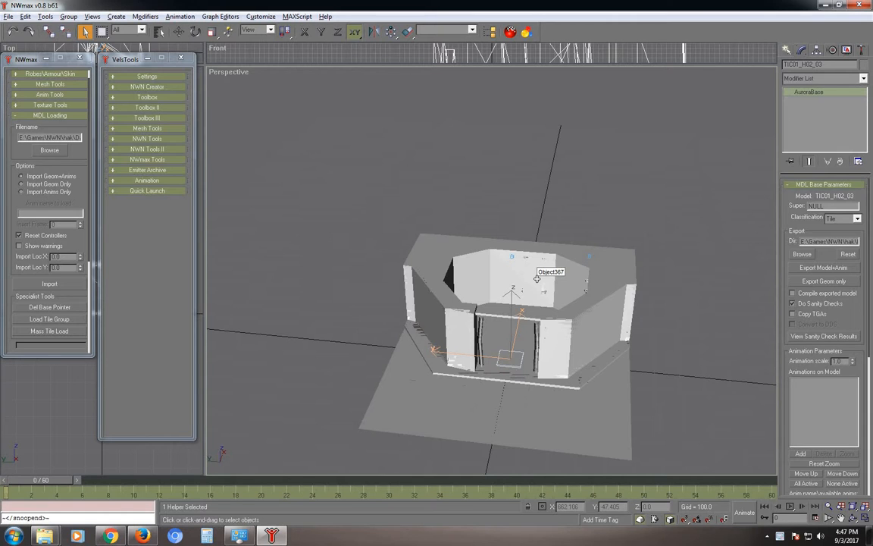
Hide the walkmesh object with Hide Selection.
middle_click_drag(506, 284, 551, 306, "alt")
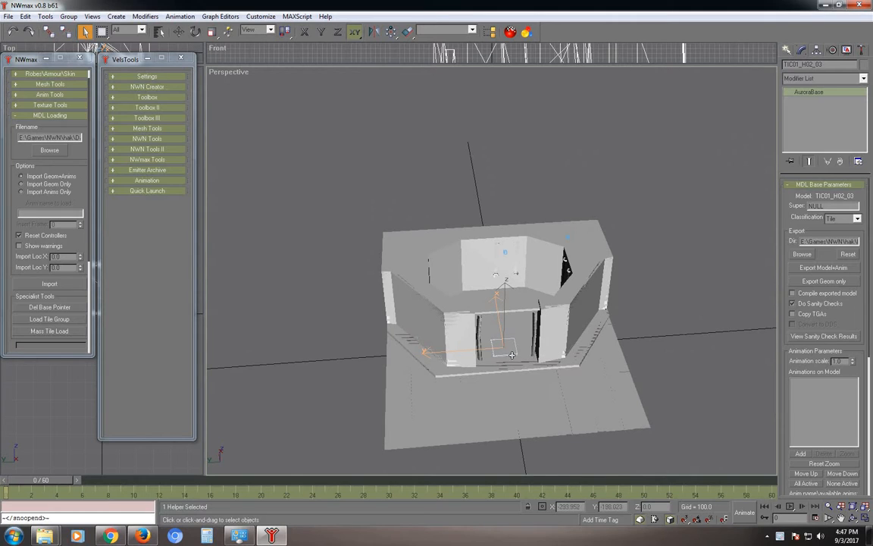
key("w")
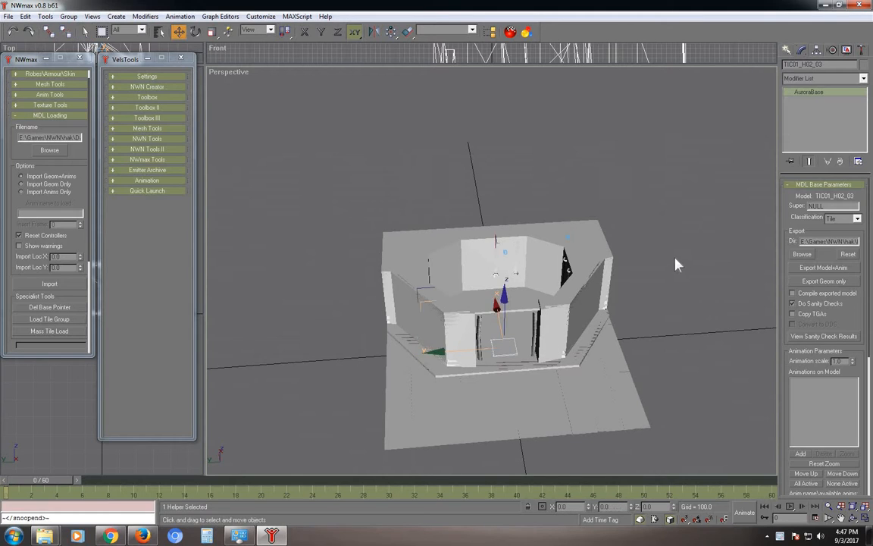
left_click(686, 302)
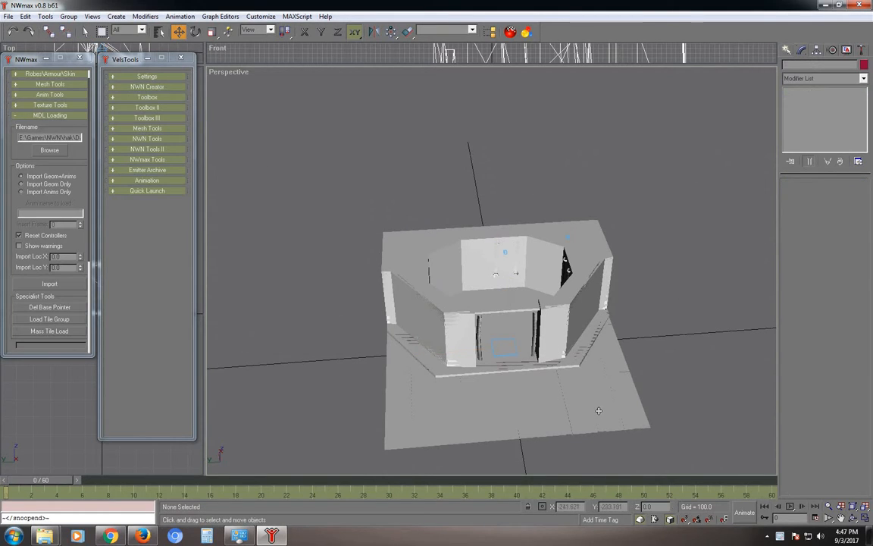
left_click(615, 391)
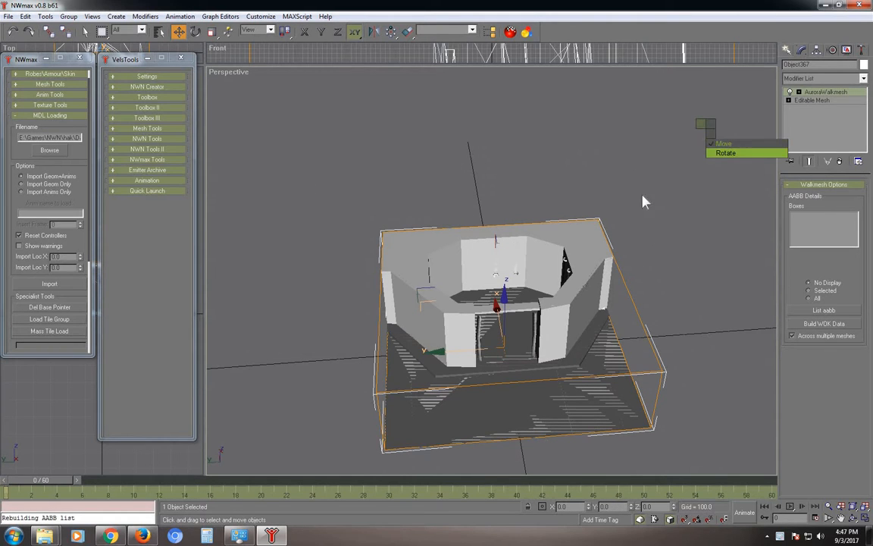
right_click(668, 250)
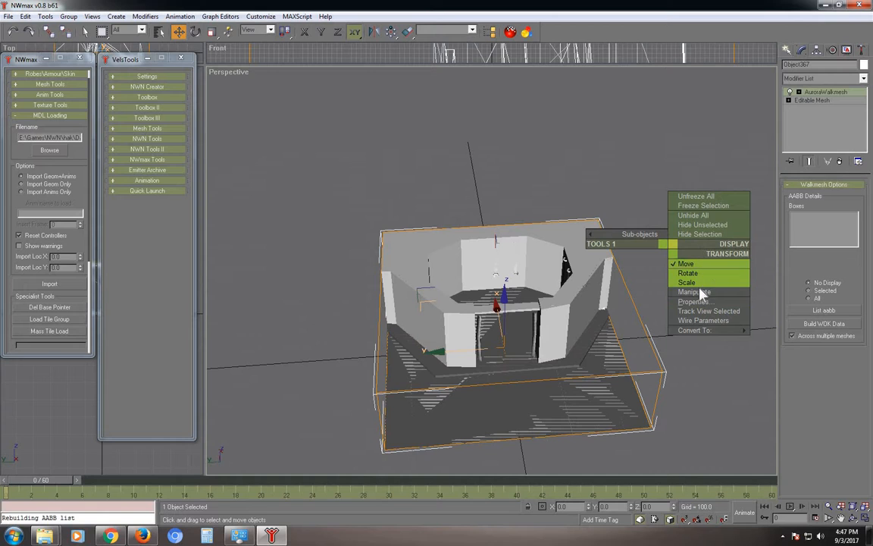
left_click(686, 234)
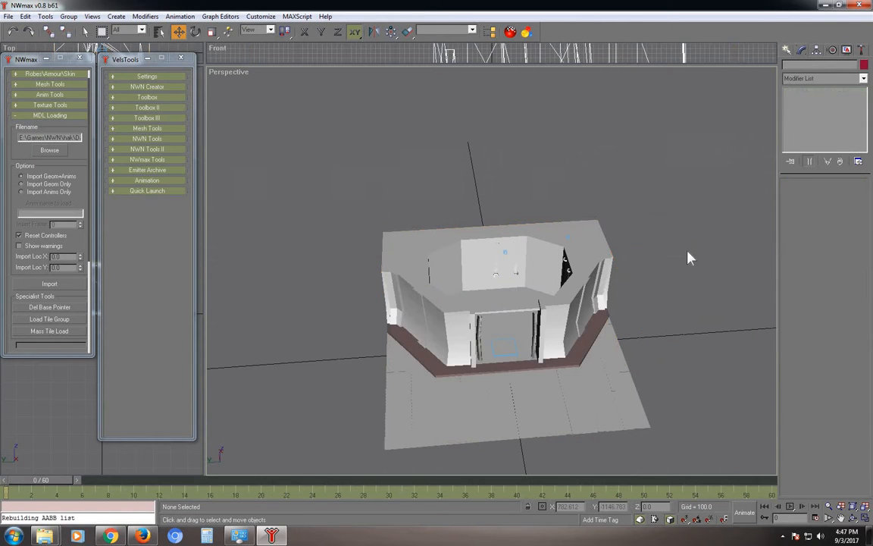
Delete the floor plane, brown base trim, top rim and a back wall piece.
left_click(601, 366)
key("Delete")
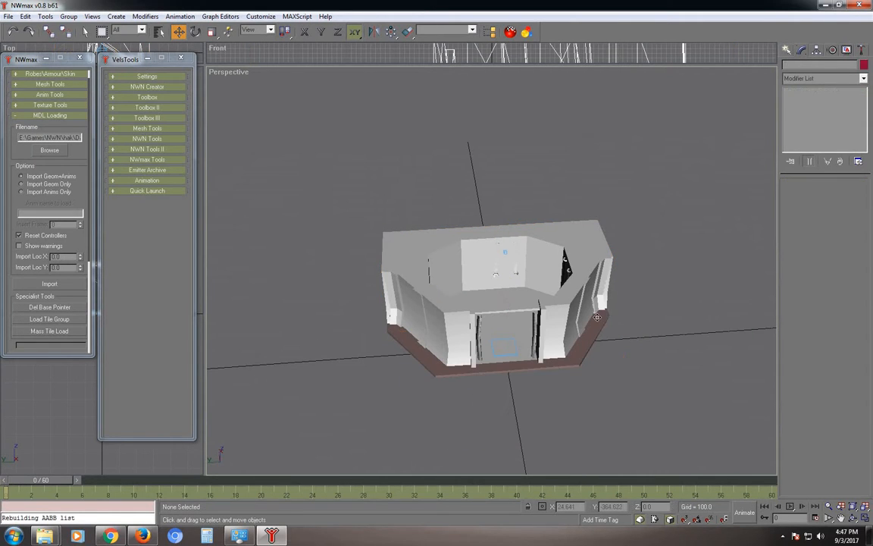
left_click(587, 338)
key("Delete")
left_click(536, 224)
key("Delete")
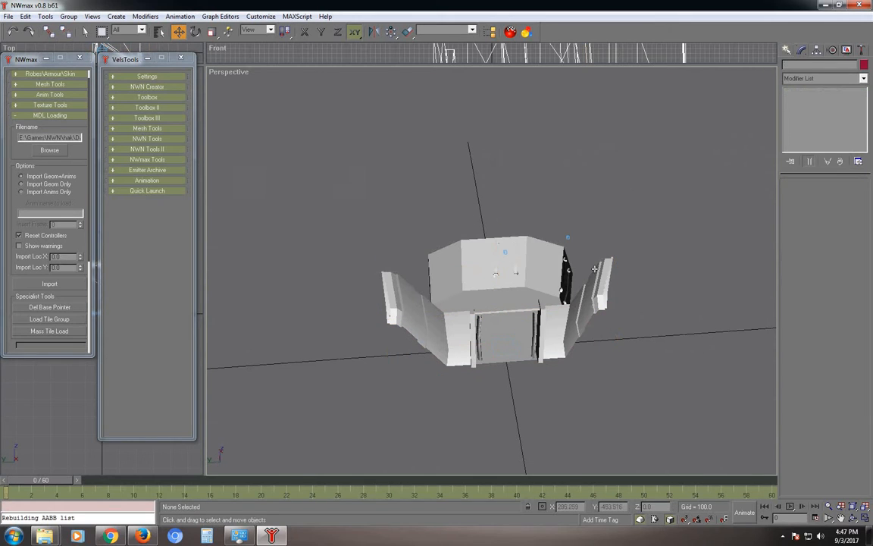
left_click(535, 242)
key("Delete")
Hide the lowered floor piece and both doorway helpers, then select all remaining objects and delete them.
left_click(522, 300)
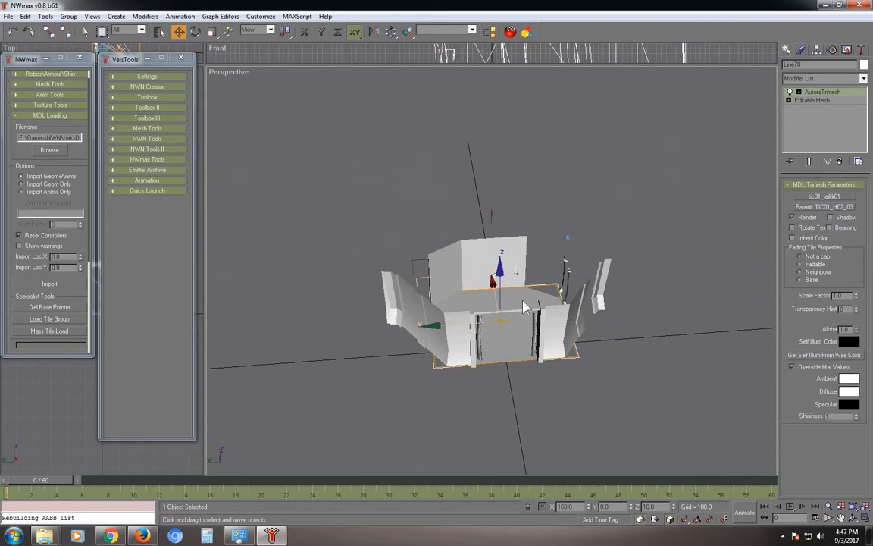
right_click(521, 296)
left_click(551, 282)
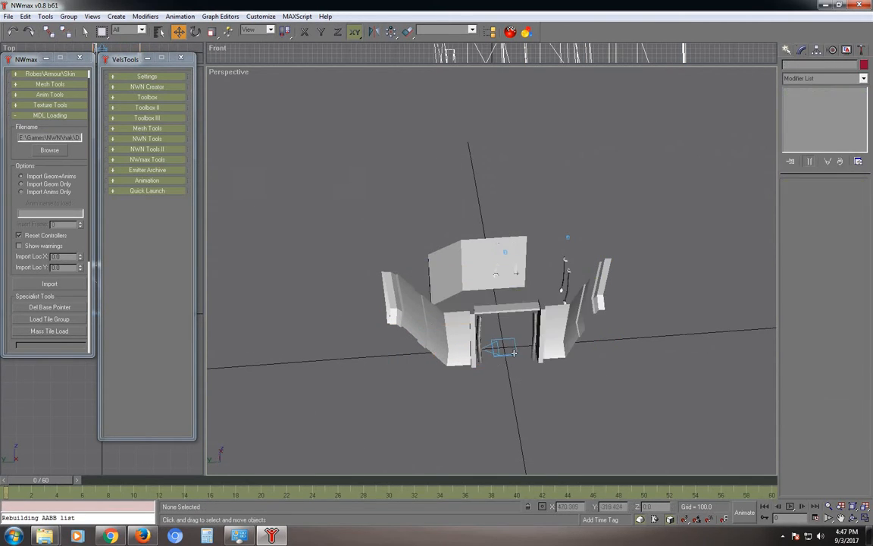
left_click_drag(530, 335, 491, 370)
right_click(501, 372)
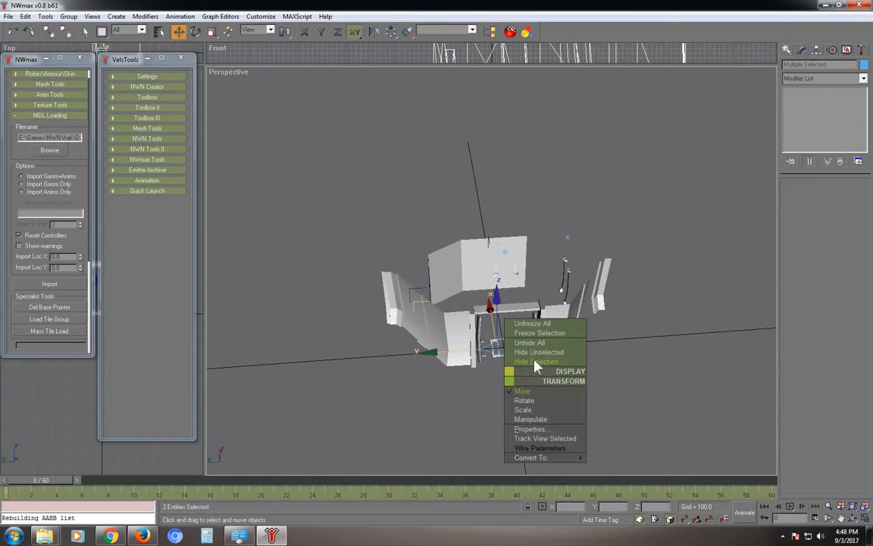
left_click(530, 359)
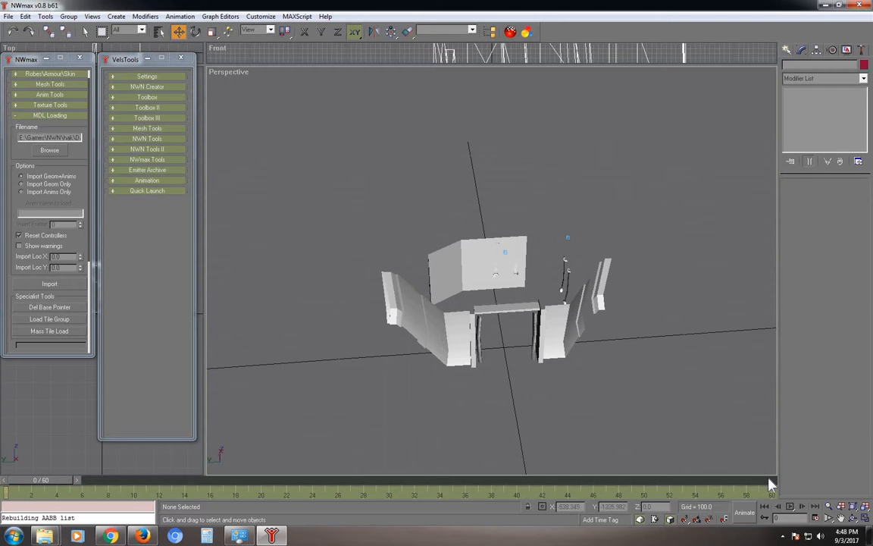
key("ctrl+a")
key("Delete")
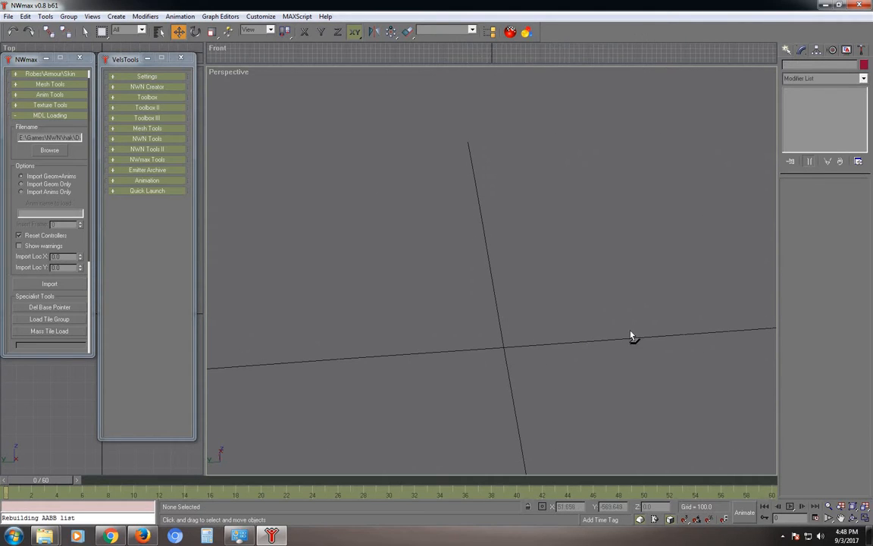
Zoom out over the empty grid and use Unhide All to restore the walkmesh and lowered floor.
scroll(575, 324, "down", 2)
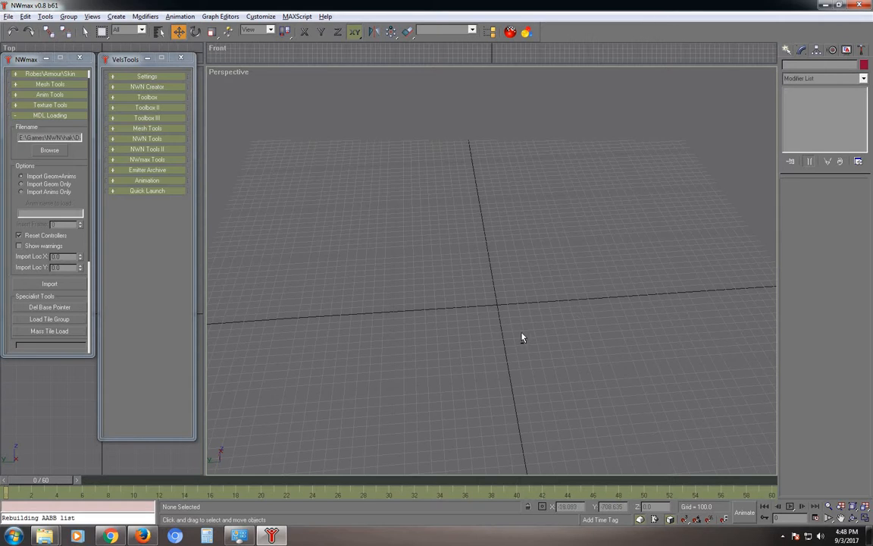
middle_click_drag(522, 337, 435, 325, "alt")
middle_click_drag(538, 328, 513, 285, "alt")
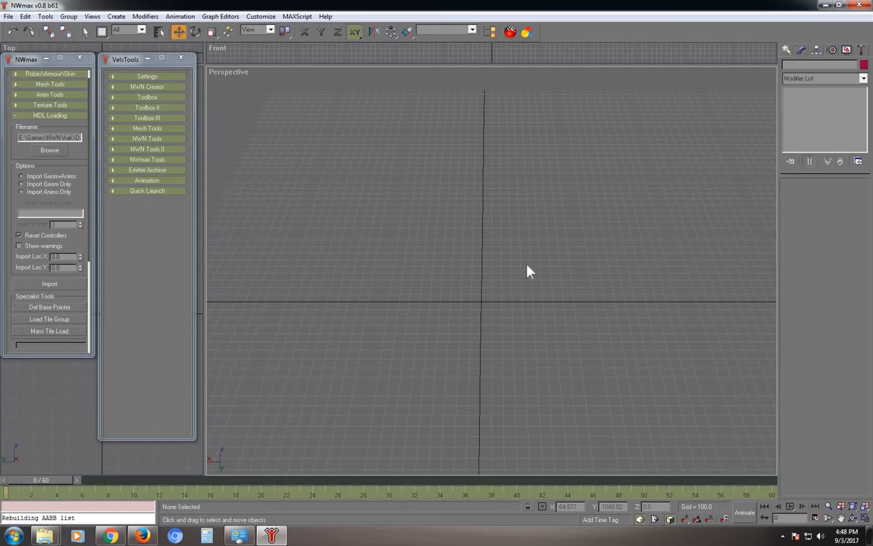
right_click(483, 237)
left_click(527, 268)
right_click(518, 351)
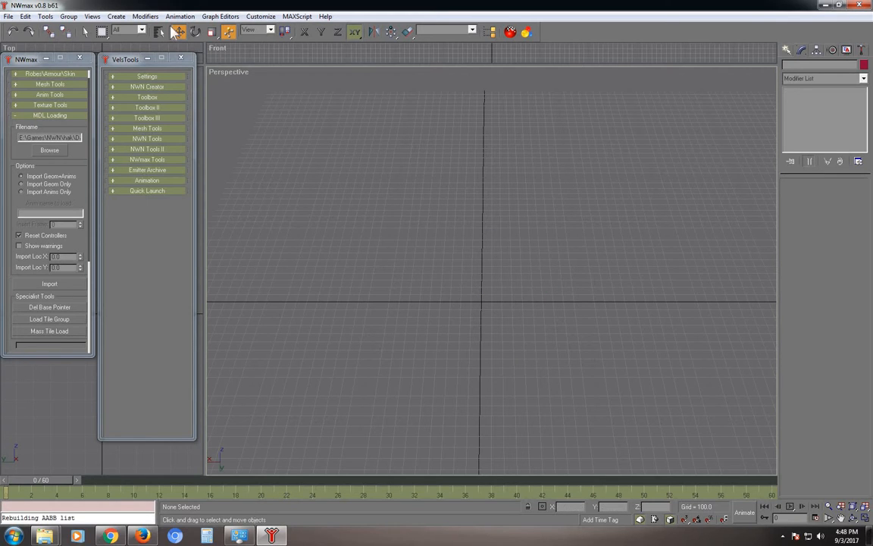
left_click(85, 33)
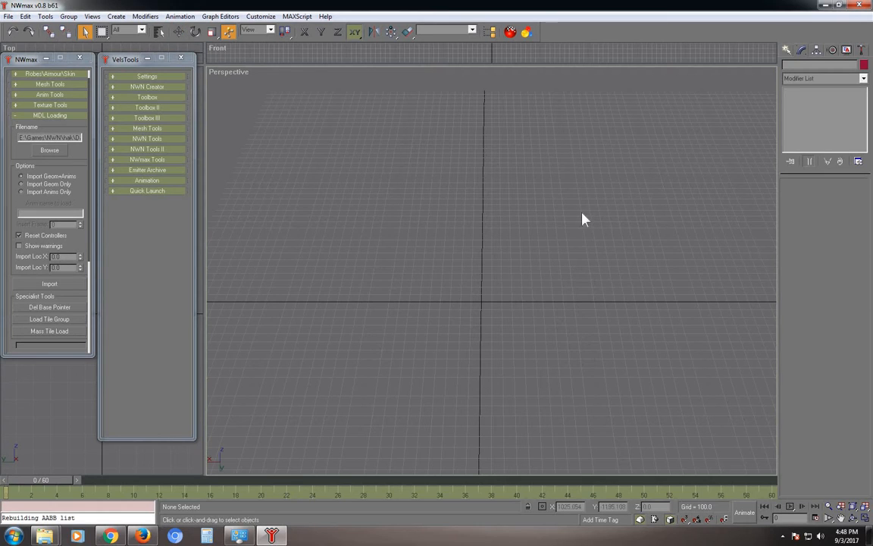
right_click(503, 169)
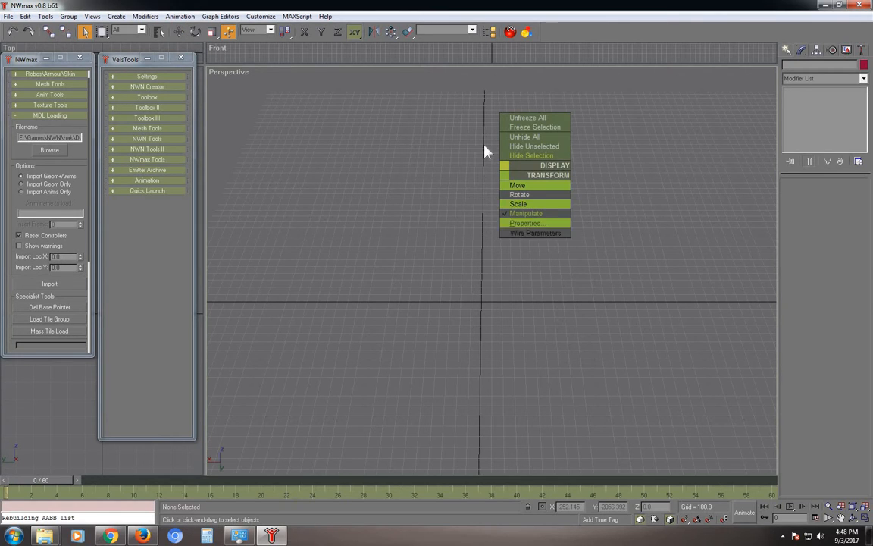
left_click(229, 35)
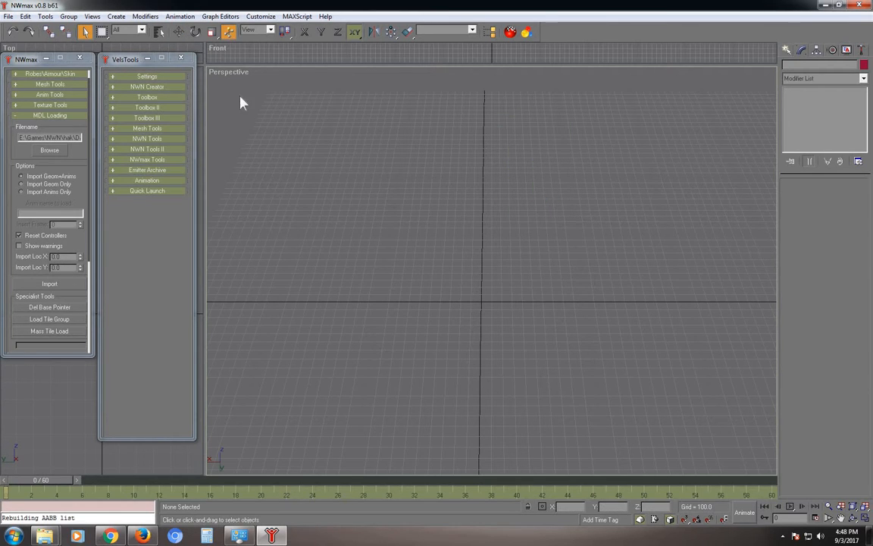
key("w")
right_click(476, 224)
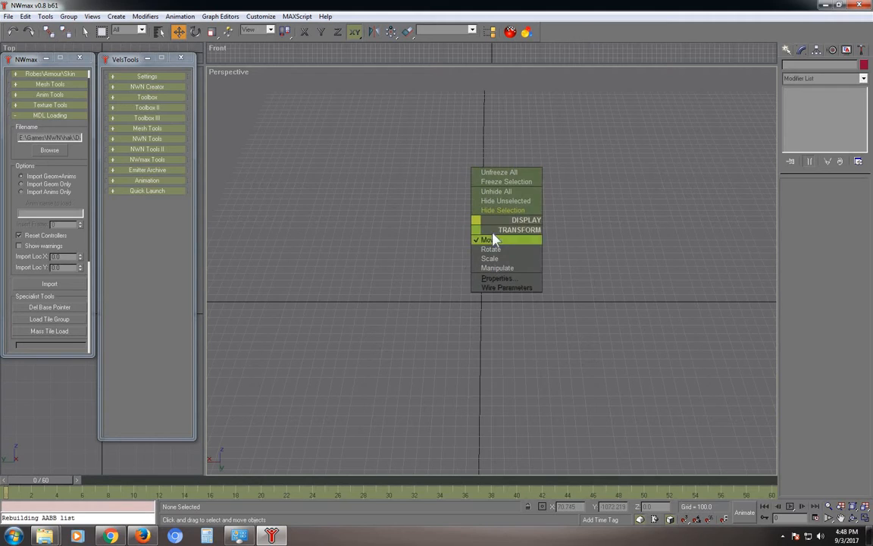
left_click(497, 191)
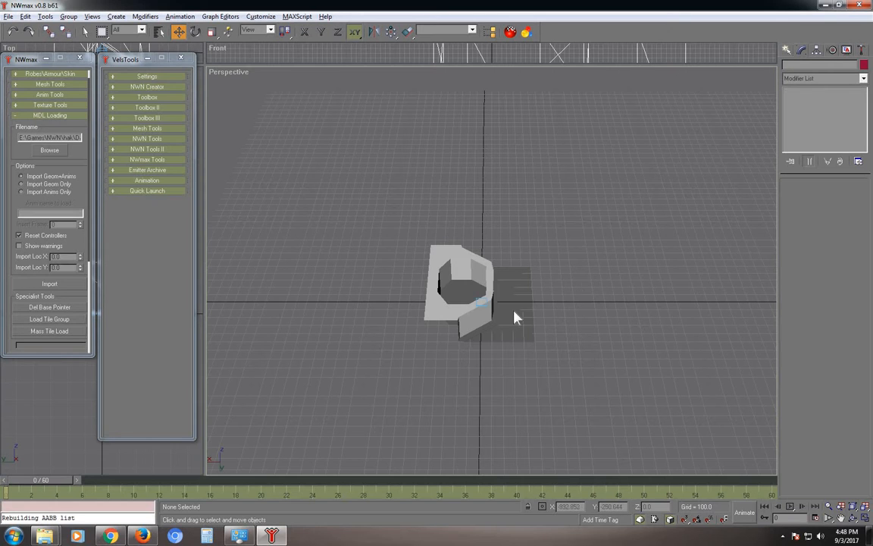
Zoom in on the tile and hide the walkmesh with its walls.
mouse_move(514, 311)
middle_mouse_down("alt")
mouse_move(485, 294)
mouse_move(515, 328)
middle_mouse_up("alt")
scroll(515, 328, "up", 5)
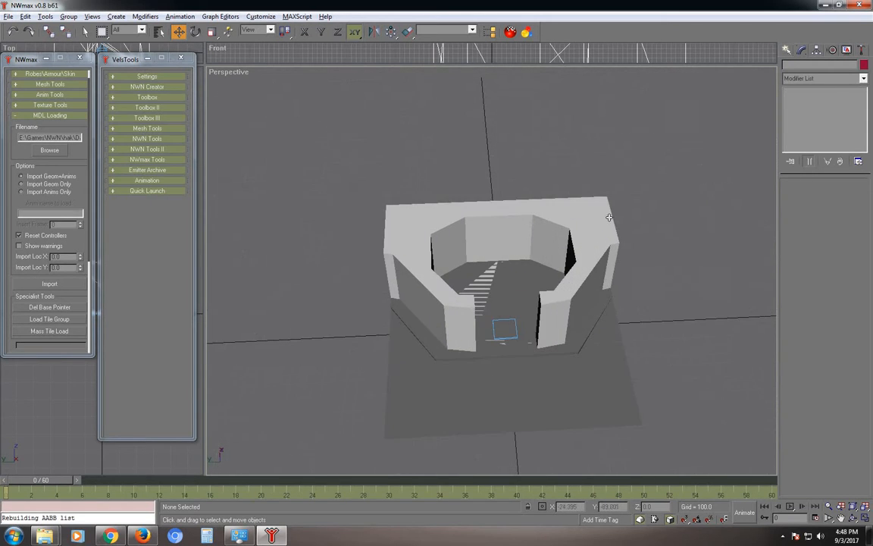
left_click(608, 218)
right_click(657, 171)
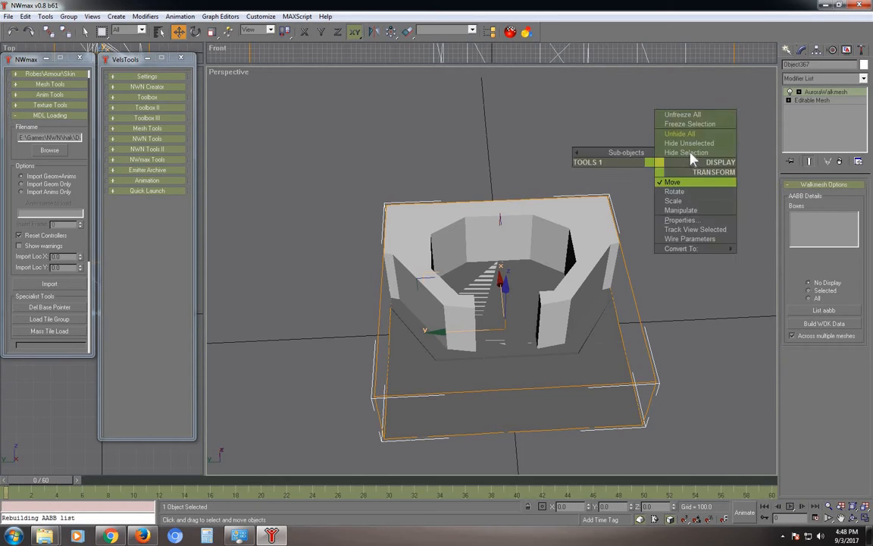
left_click(686, 153)
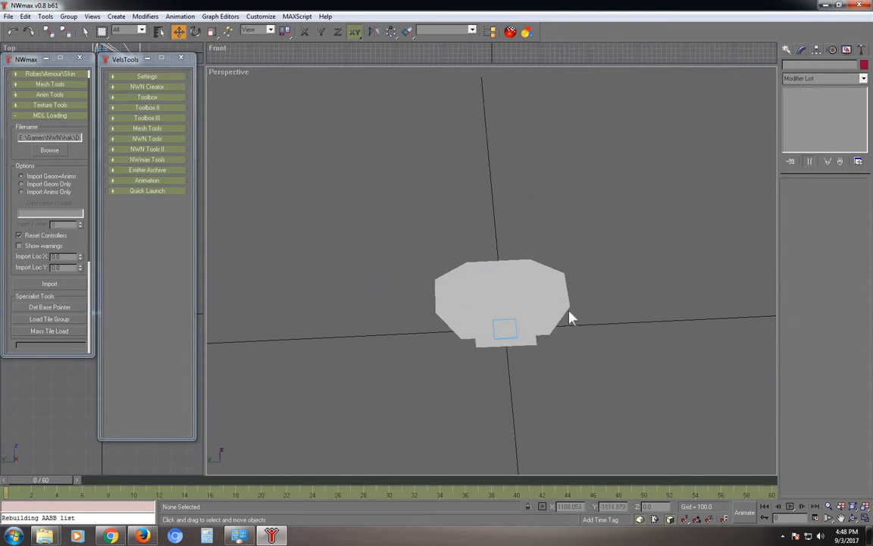
Select the lowered floor piece and view its Convert To options without converting, then deselect it.
left_click(535, 282)
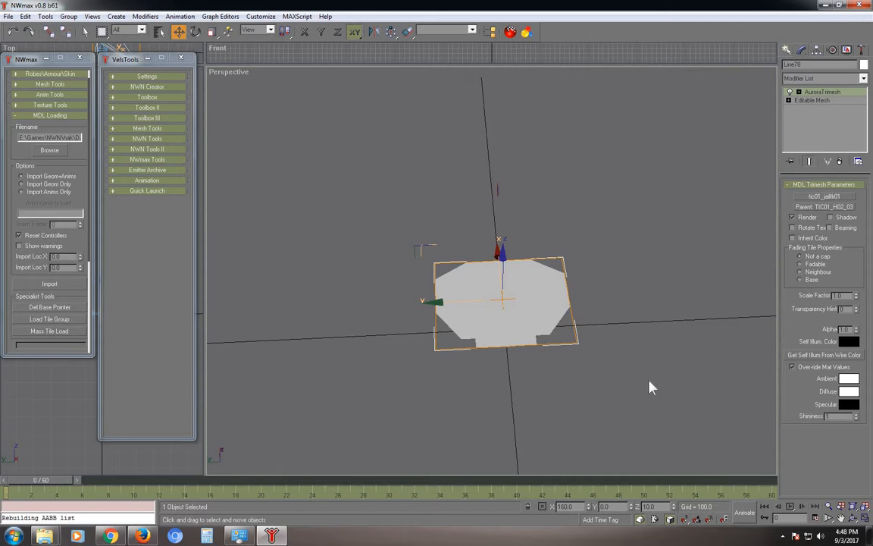
right_click(638, 225)
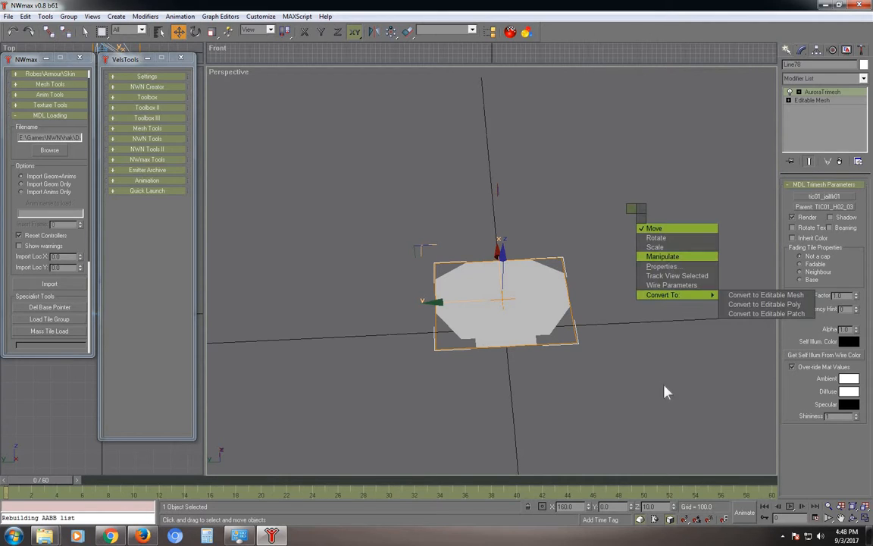
left_click(609, 178)
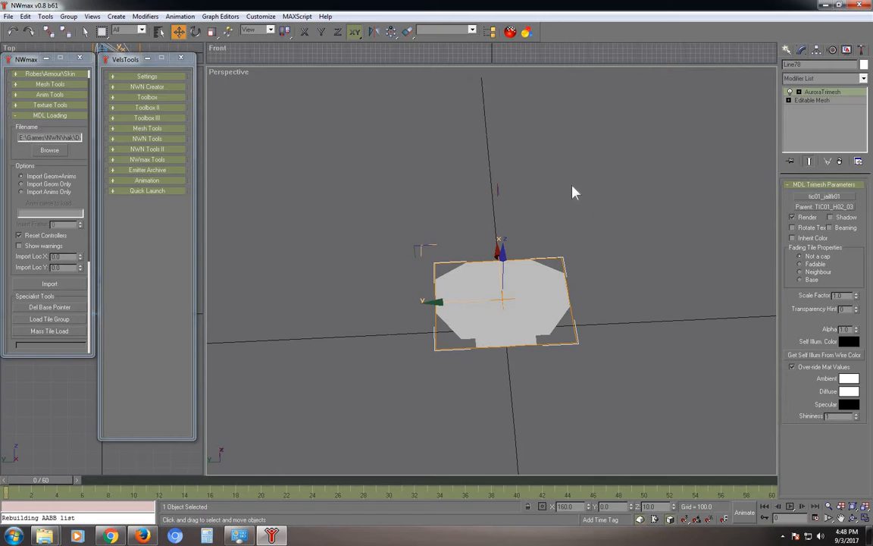
left_click(564, 182)
right_click(608, 173)
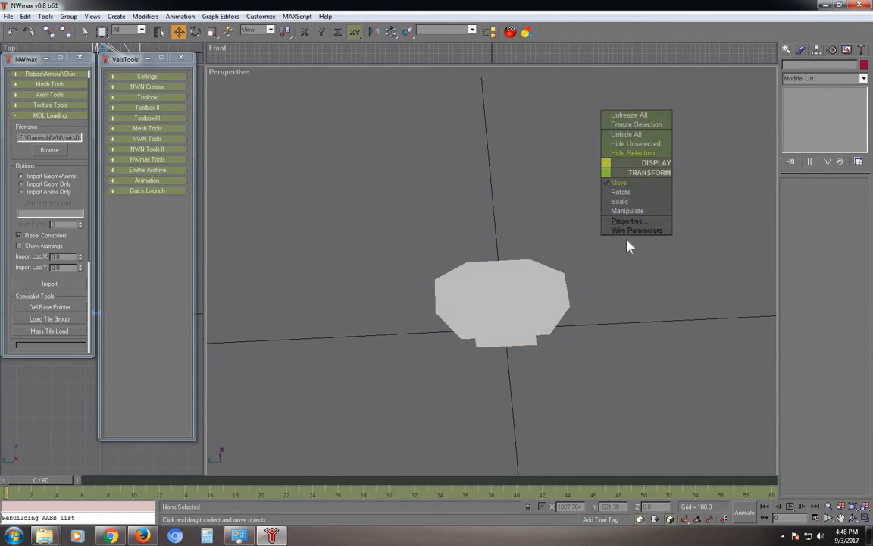
Reselect the lowered floor piece, tic01_jailflr01, in the Perspective view.
left_click(522, 293)
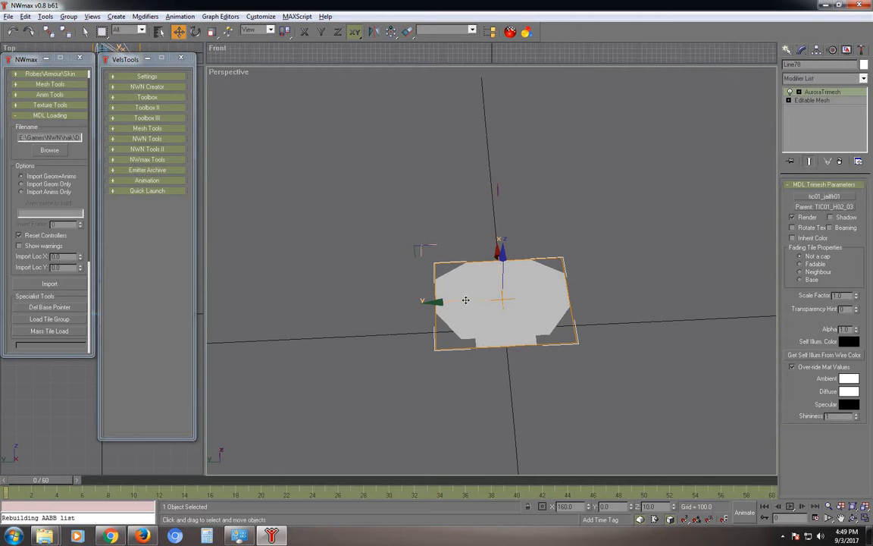
Pan and orbit the Perspective view to a lower, tilted angle showing the grid around Line78.
middle_click_drag(402, 243, 475, 248, "alt")
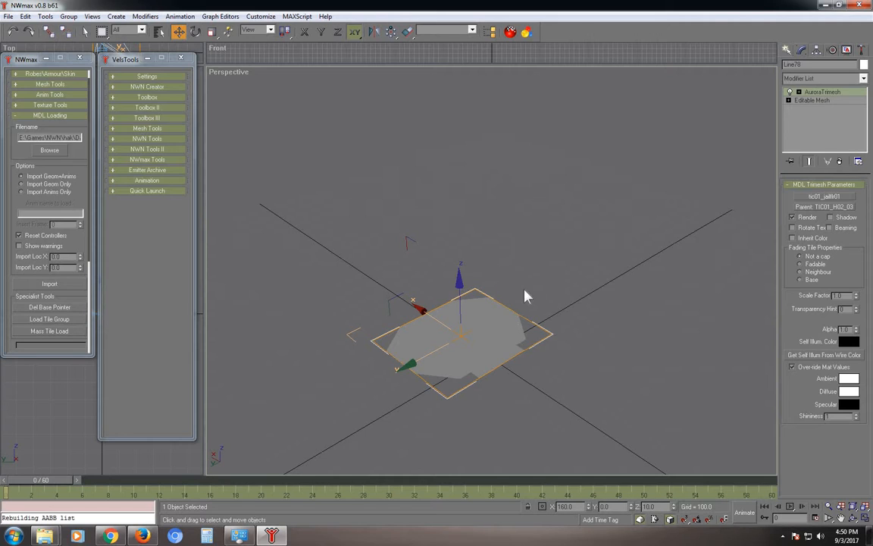
left_click(841, 518)
left_click_drag(576, 275, 674, 449)
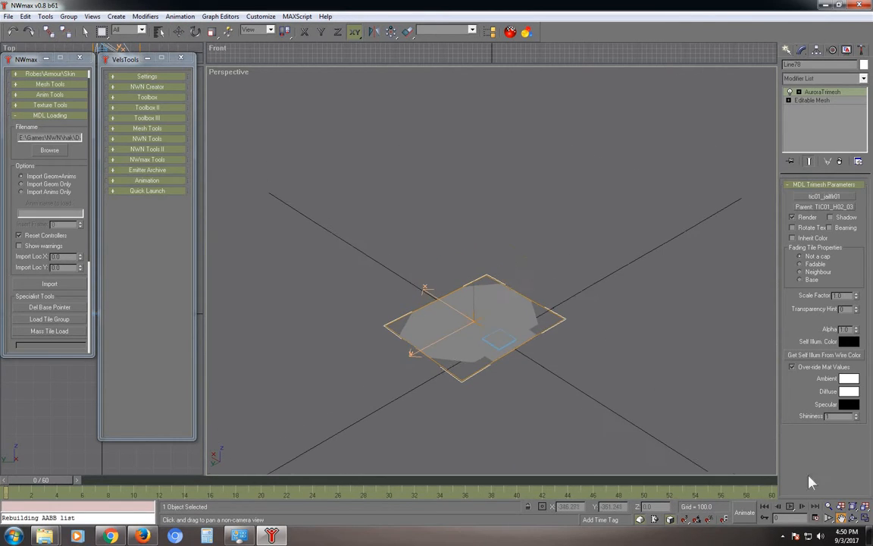
left_click(852, 517)
left_click_drag(635, 269, 502, 285)
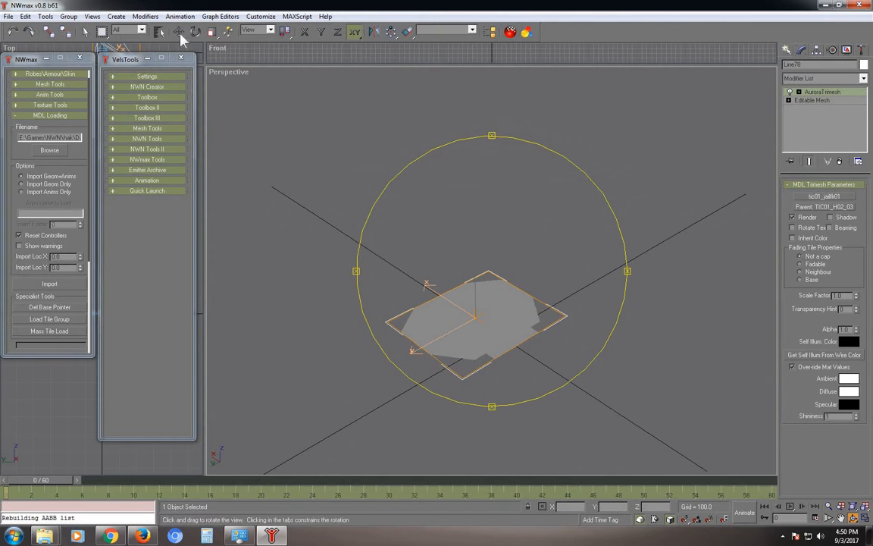
left_click(86, 32)
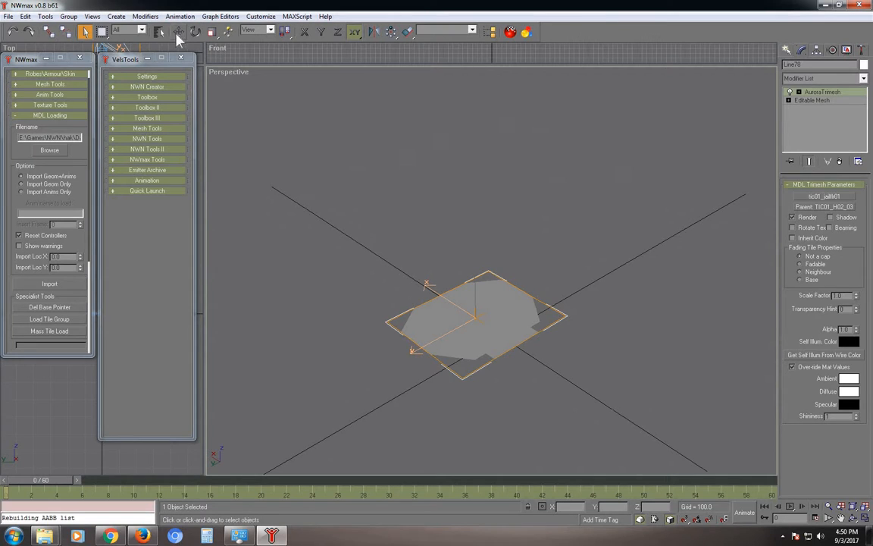
left_click(177, 33)
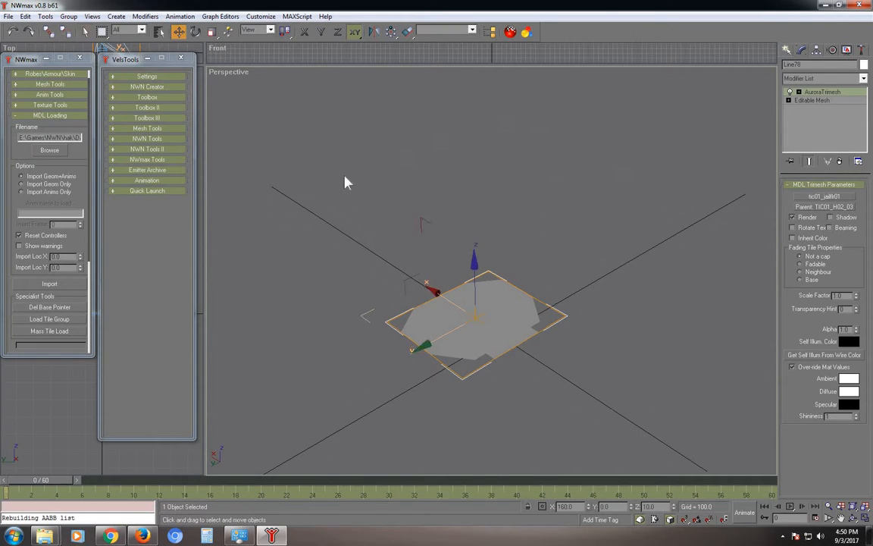
left_click(194, 32)
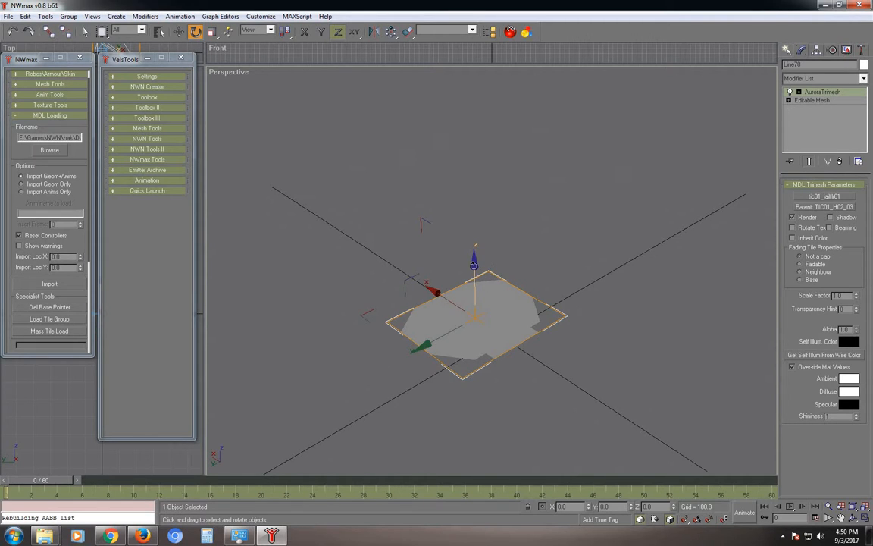
left_click_drag(474, 265, 19, 45)
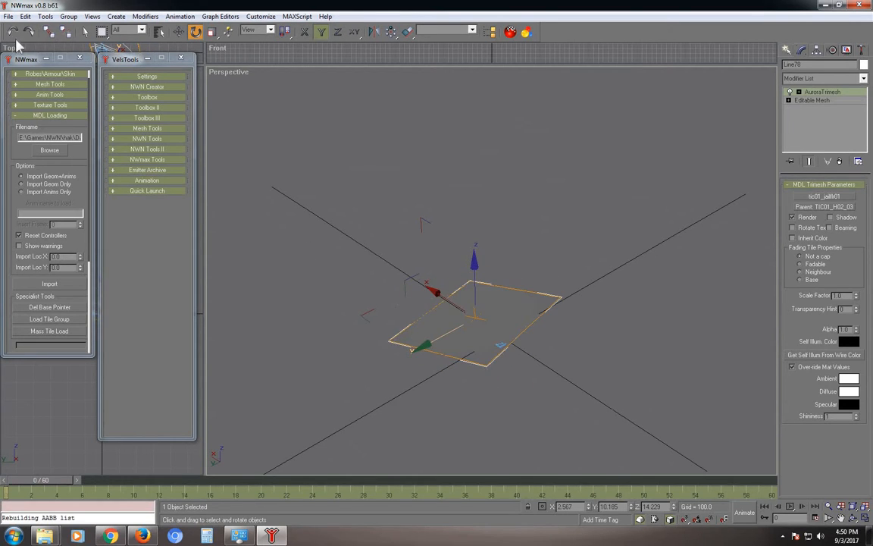
left_click(12, 31)
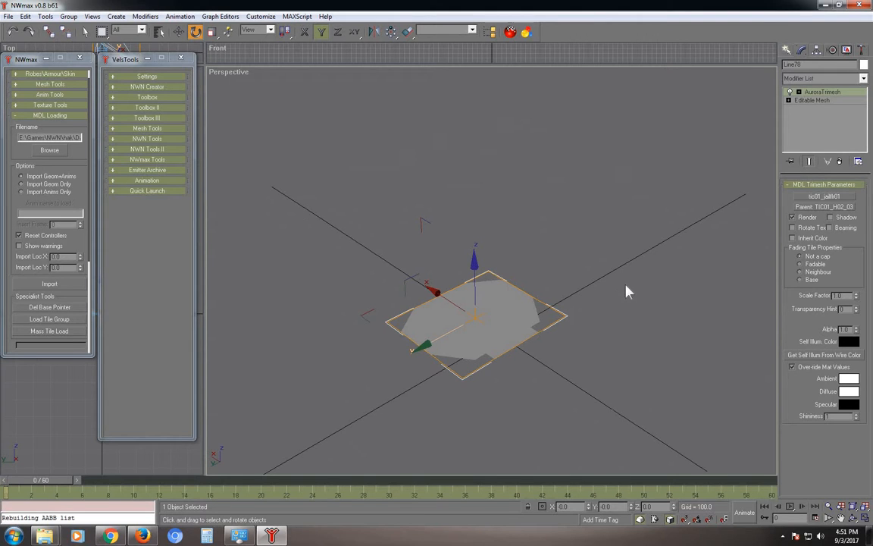
middle_click_drag(572, 279, 528, 325)
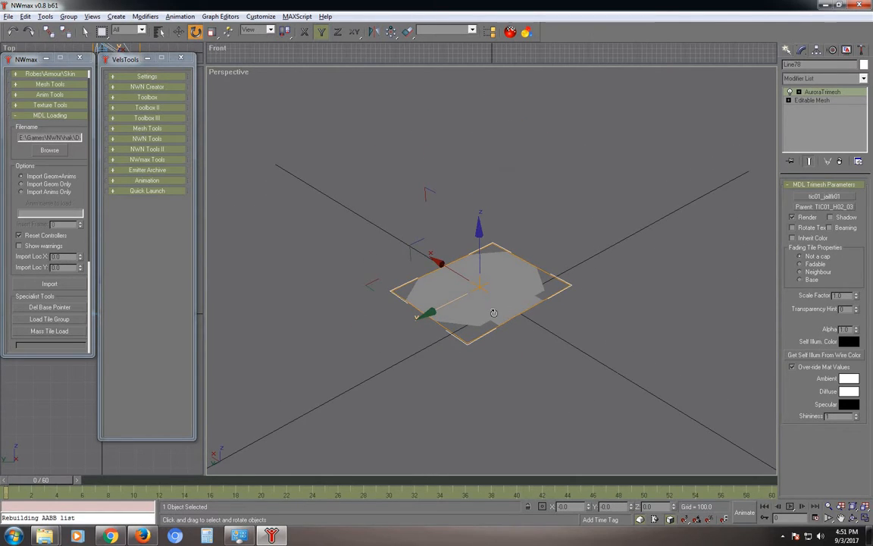
middle_click_drag(409, 284, 440, 250, "alt")
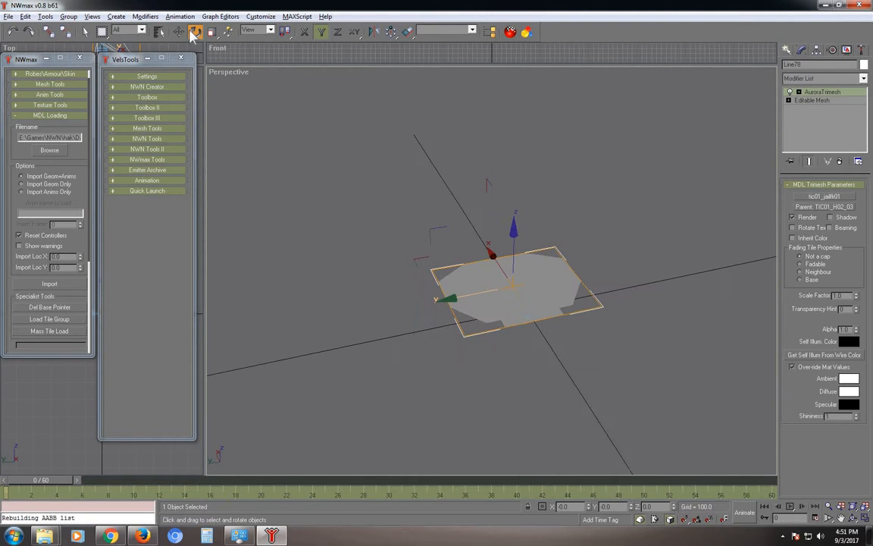
left_click(178, 31)
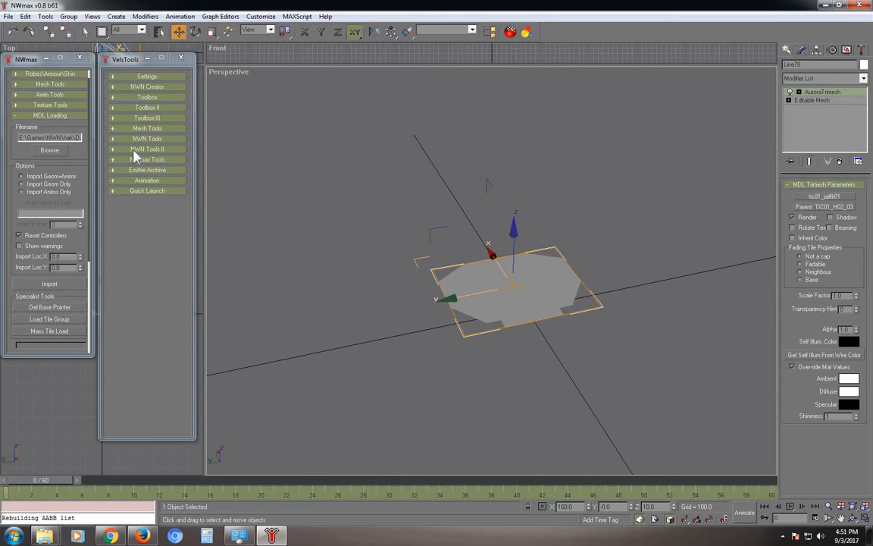
Expand NWN Tools II in VelsTools to list walkmesh materials 1 - Dirt through 21 - Barebones.
left_click(155, 149)
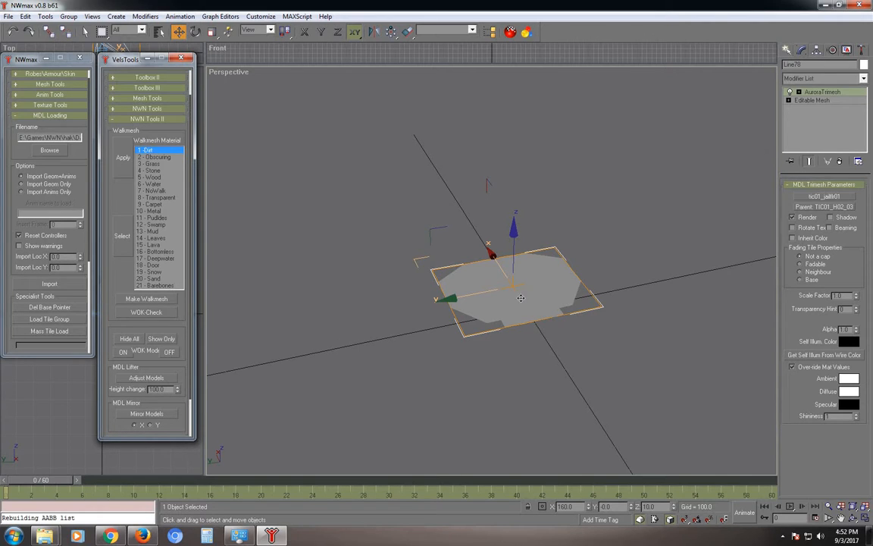
Deselect the floor walkmesh plane, collapse NWN Tools II, and orbit to a more top-down view.
left_click(527, 341)
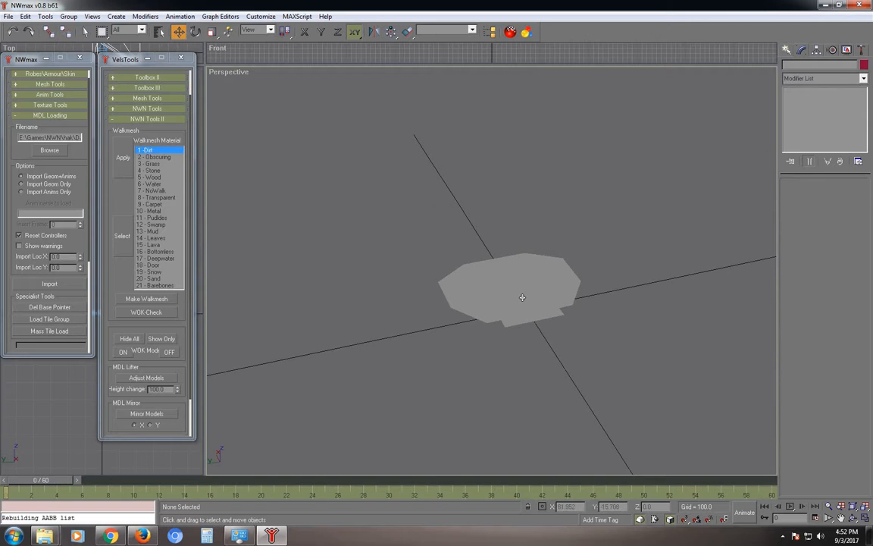
left_click(523, 299)
left_click(548, 348)
left_click(518, 304)
left_click(435, 371)
left_click(170, 120)
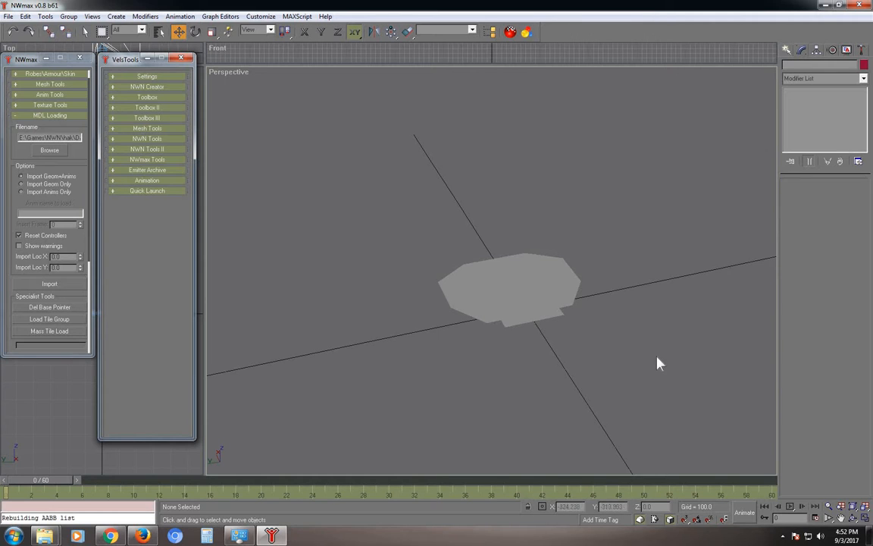
middle_click_drag(647, 363, 716, 325, "alt")
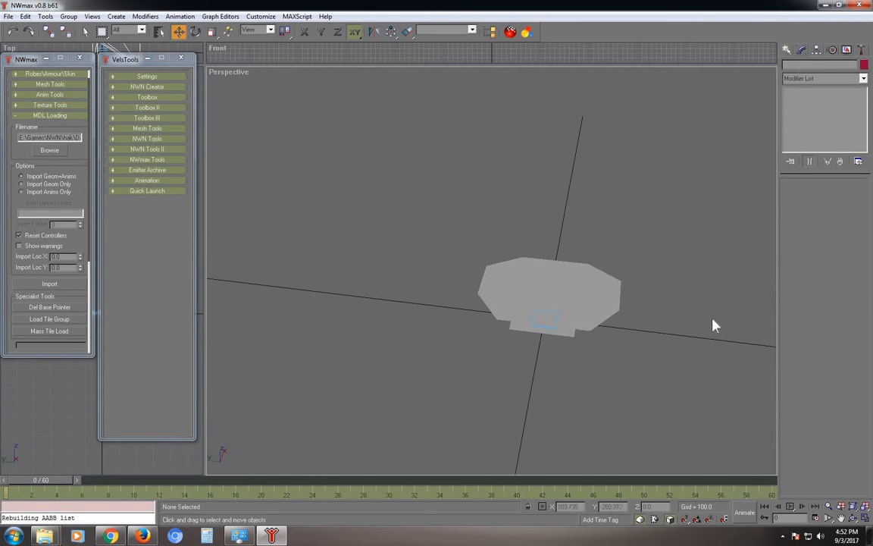
Clone the locked floor plane straight up along Z to 225.027, creating Line79.
left_click(589, 288)
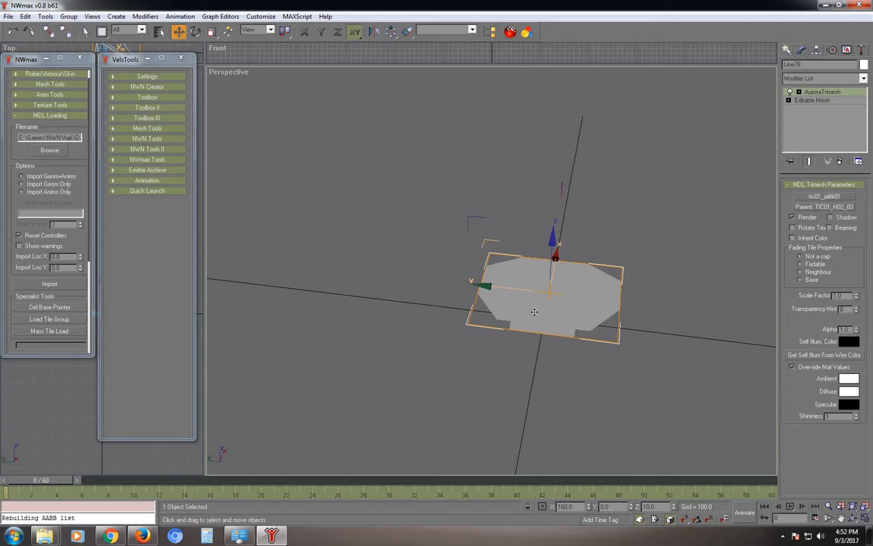
key("space")
key("space")
middle_click_drag(510, 328, 547, 301, "alt")
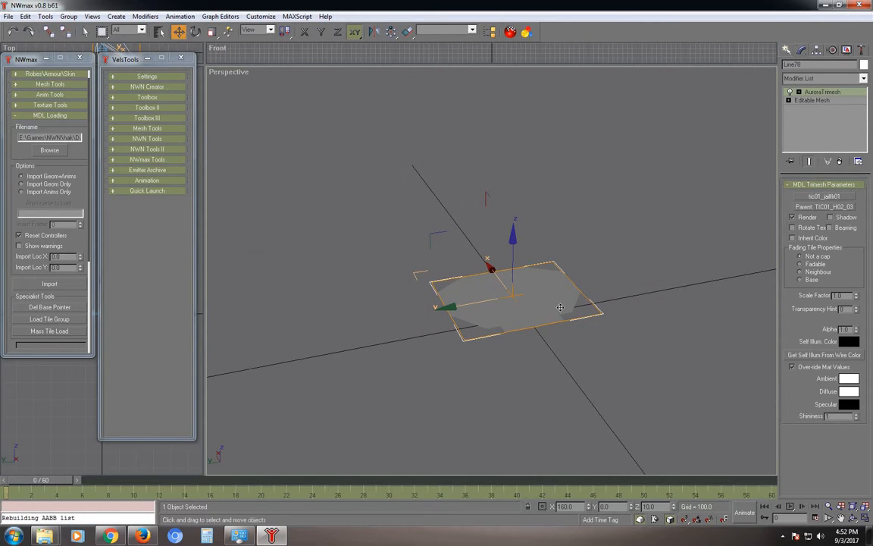
left_click(513, 251)
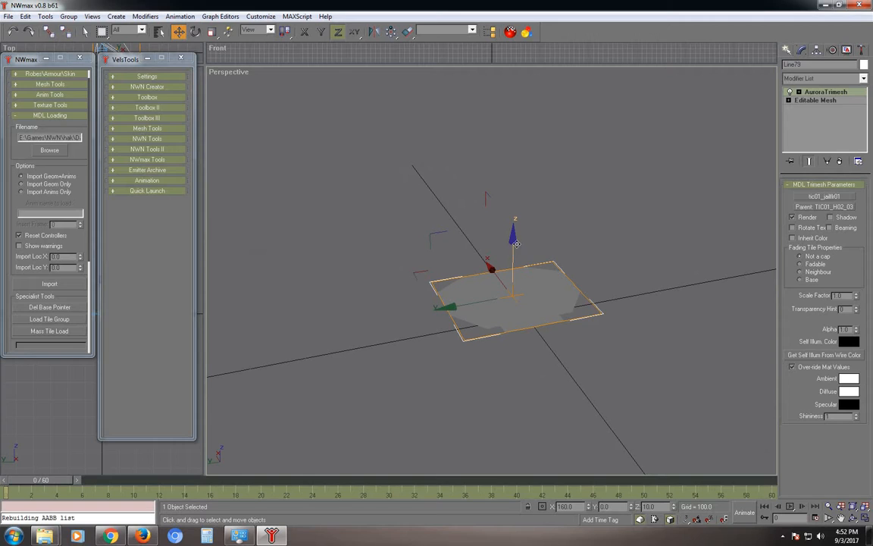
left_click_drag(513, 251, 520, 205, "shift")
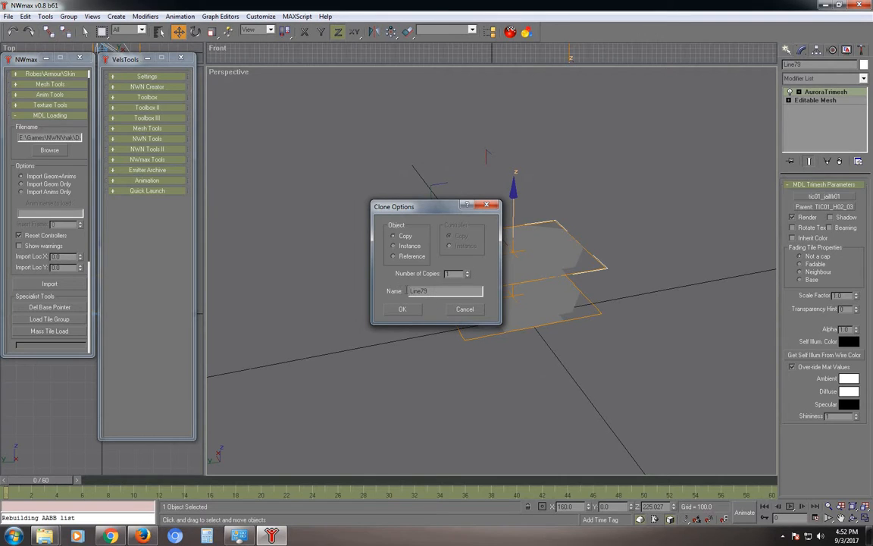
left_click(403, 310)
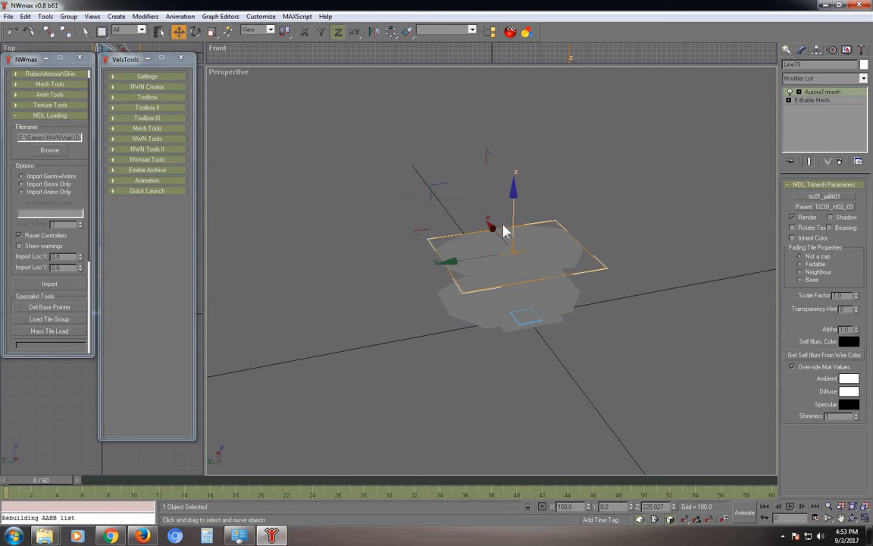
Convert the raised Line79 to an Editable Mesh, removing its AuroraTrimesh modifier.
left_click(592, 341)
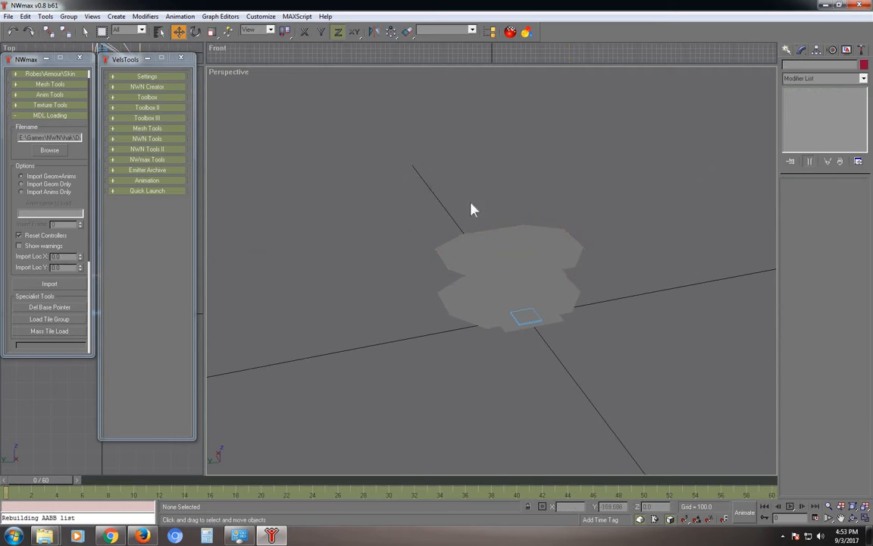
mouse_move(583, 287)
middle_mouse_down("alt")
mouse_move(608, 277)
mouse_move(604, 302)
mouse_move(466, 331)
mouse_move(542, 347)
mouse_move(552, 312)
mouse_move(543, 313)
mouse_move(566, 286)
mouse_move(564, 262)
middle_mouse_up("alt")
left_click(564, 261)
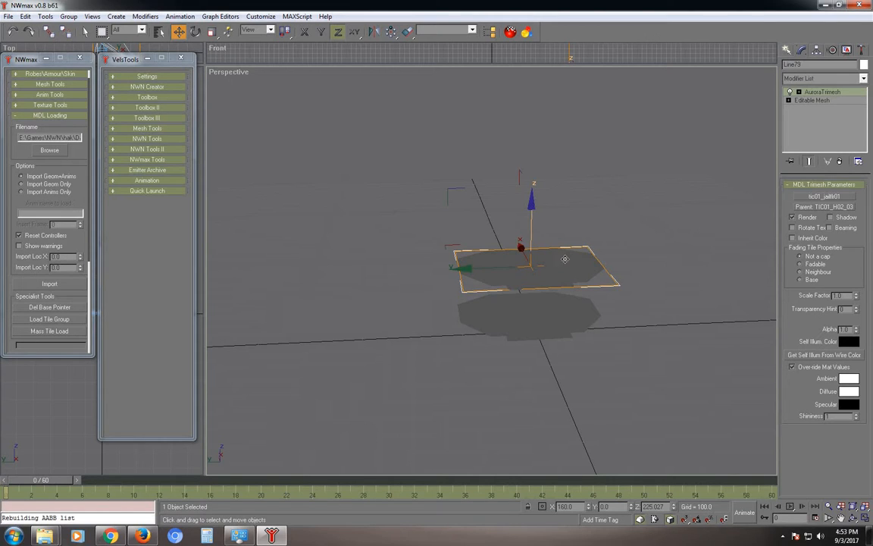
right_click(623, 142)
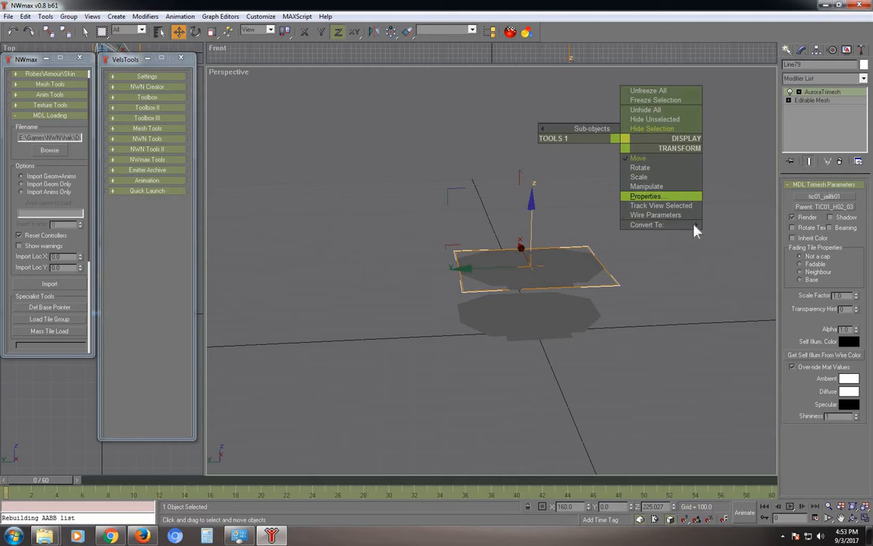
mouse_move(686, 224)
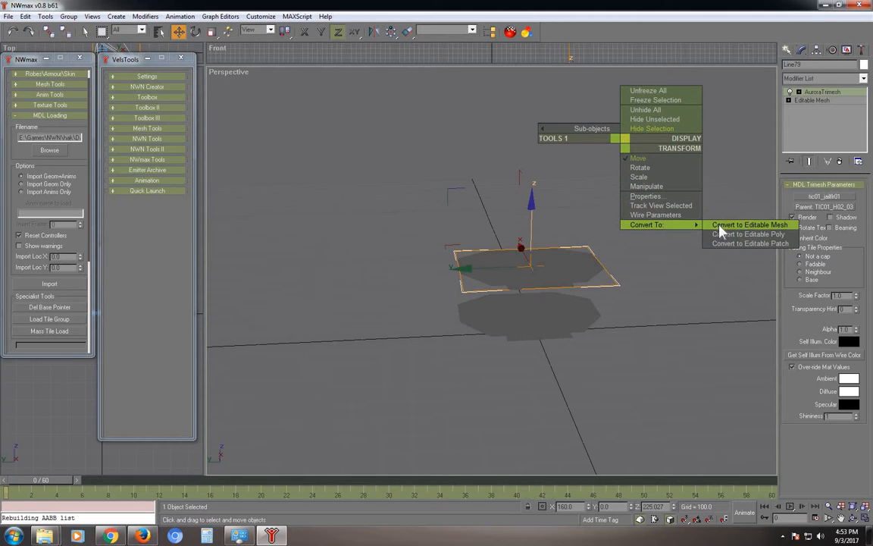
left_click(720, 225)
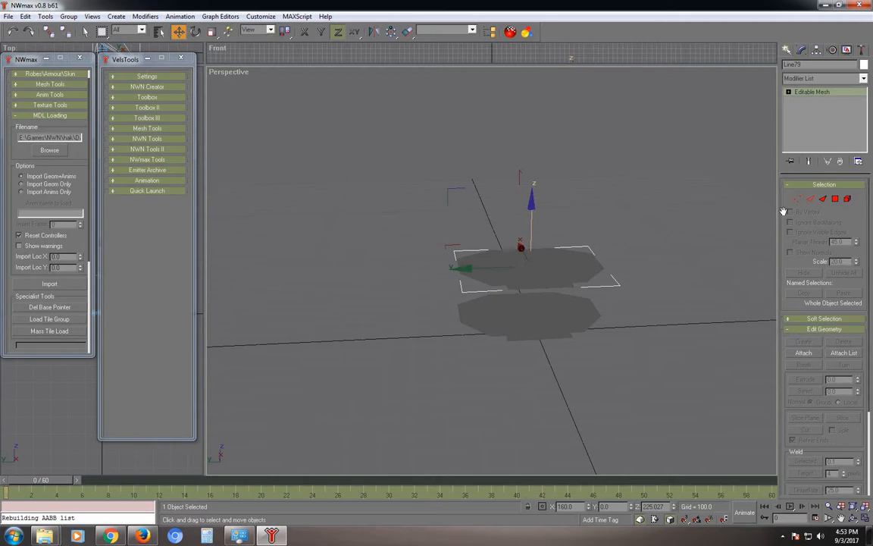
Select and delete the eight upper vertices of the raised mesh along with their faces.
left_click(823, 199)
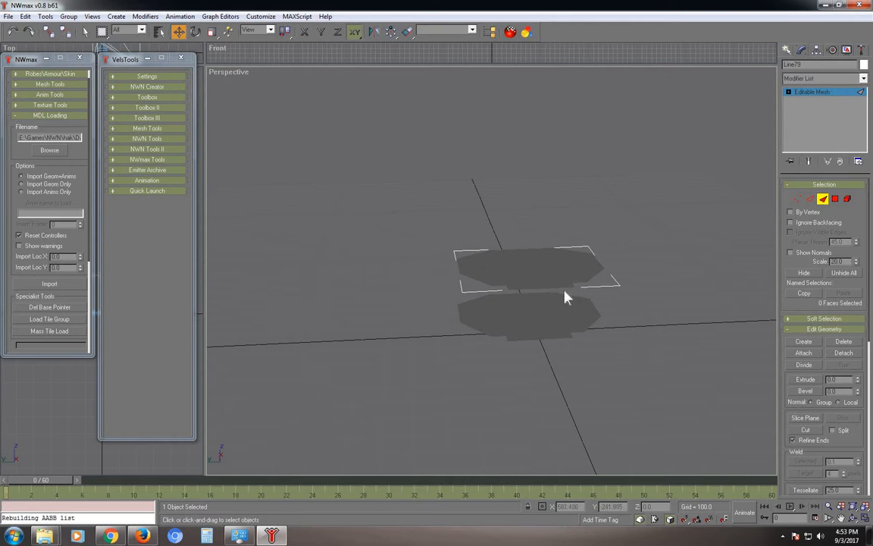
middle_click_drag(564, 292, 567, 322, "alt")
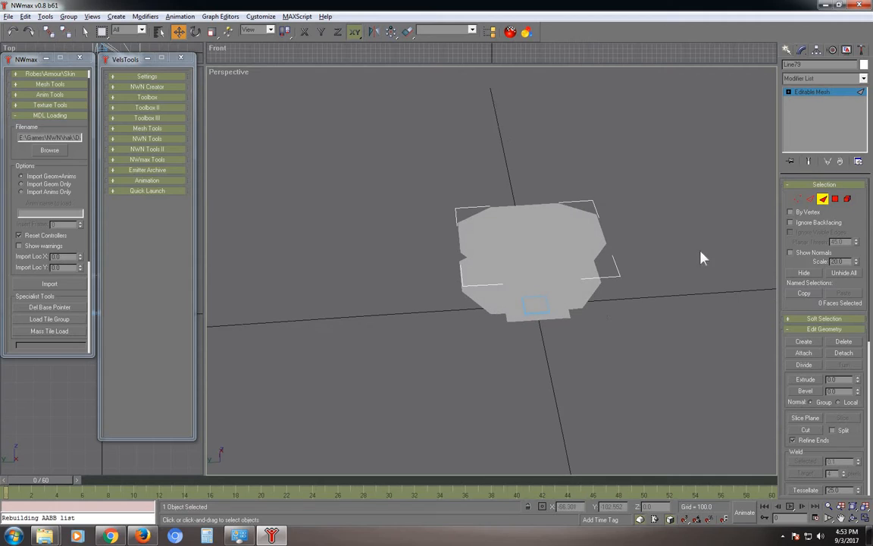
left_click(541, 230)
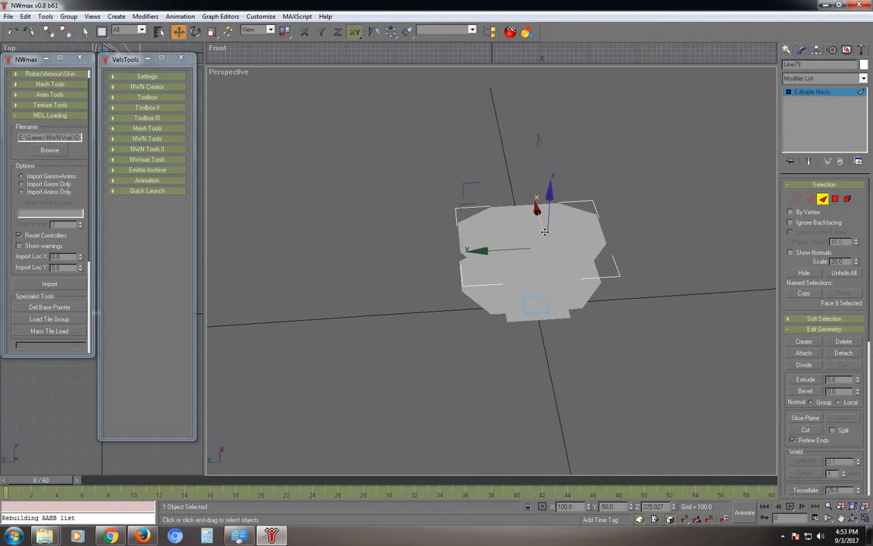
left_click(797, 200)
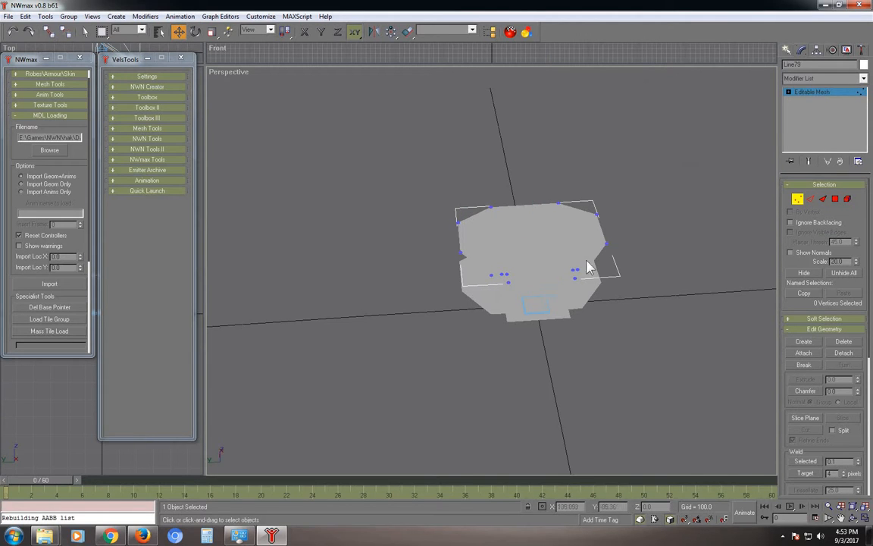
left_click_drag(599, 257, 464, 293)
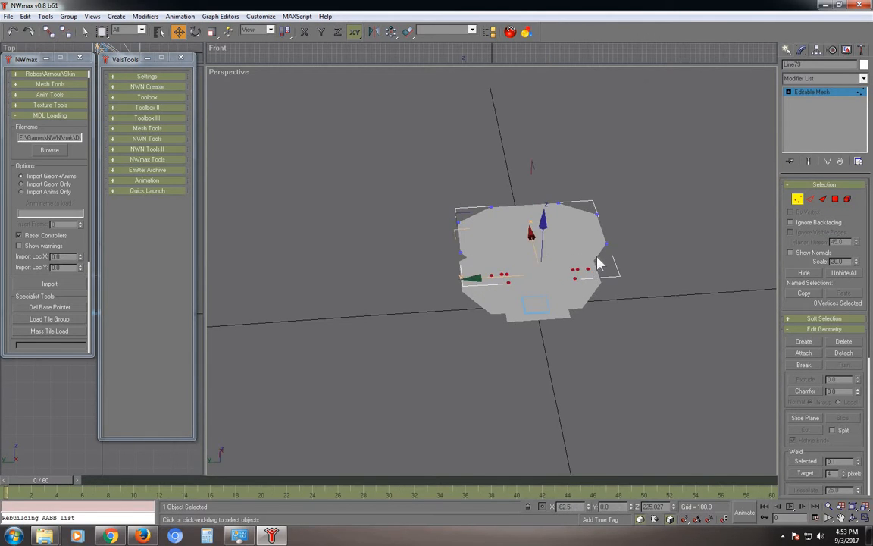
key("Delete")
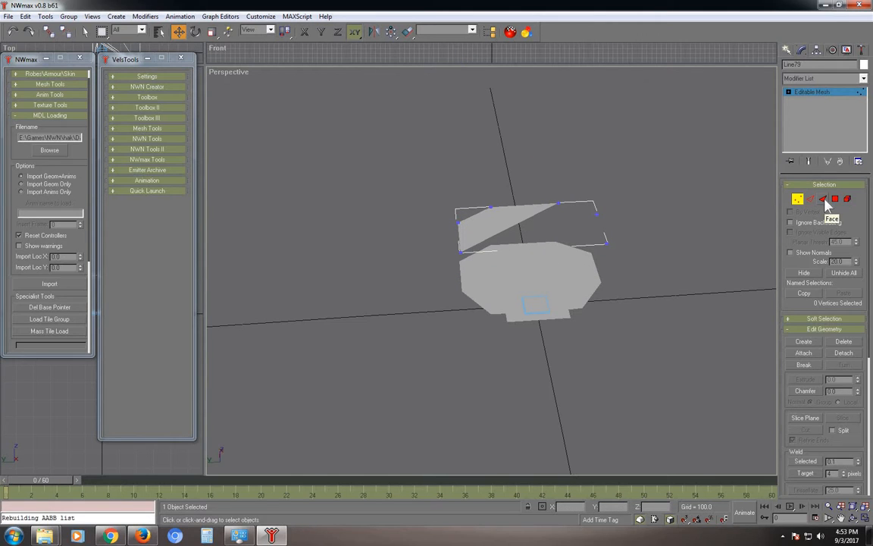
Delete the two leftover faces at Face level, keeping the isolated corner vertices.
key("3")
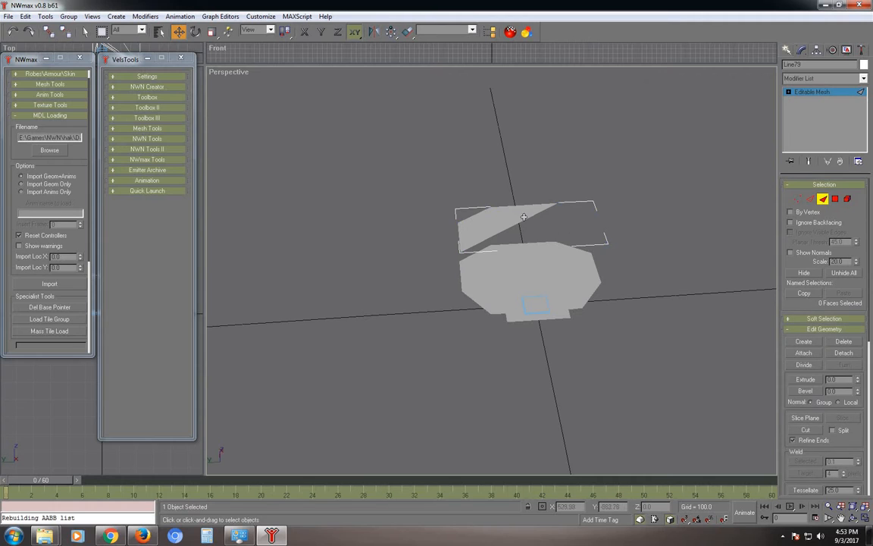
left_click(522, 217)
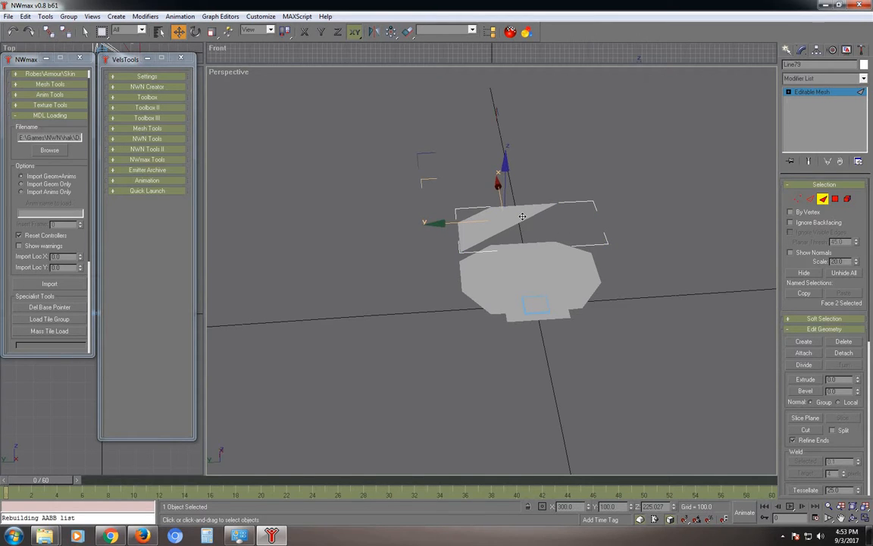
key("Delete")
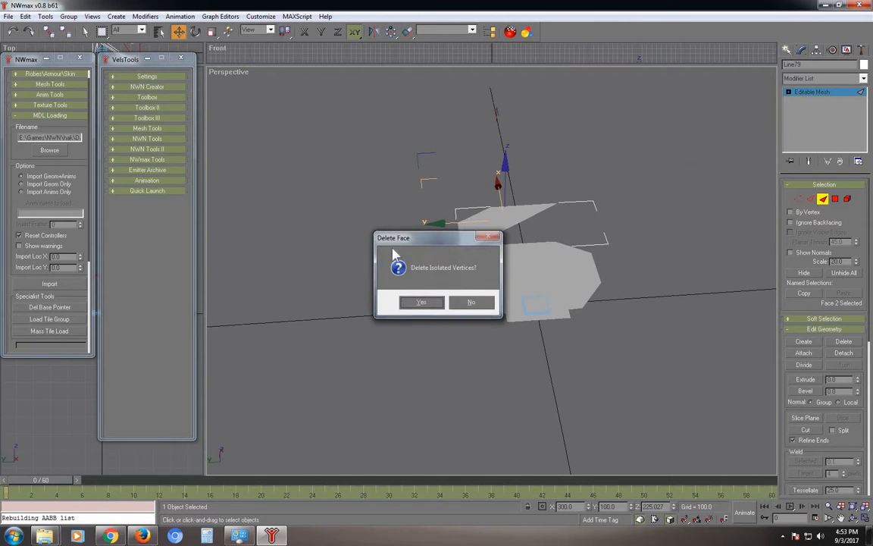
left_click(486, 302)
key("Return")
left_click(470, 228)
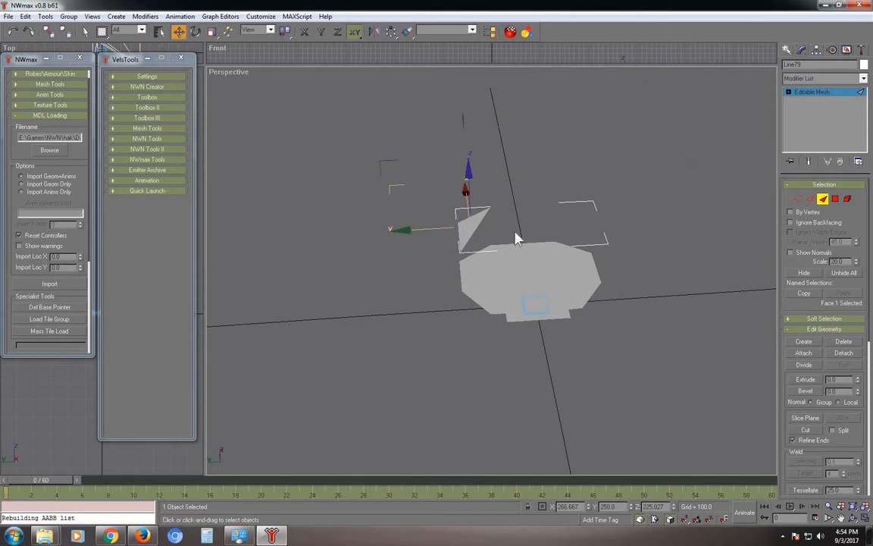
key("Delete")
key("Return")
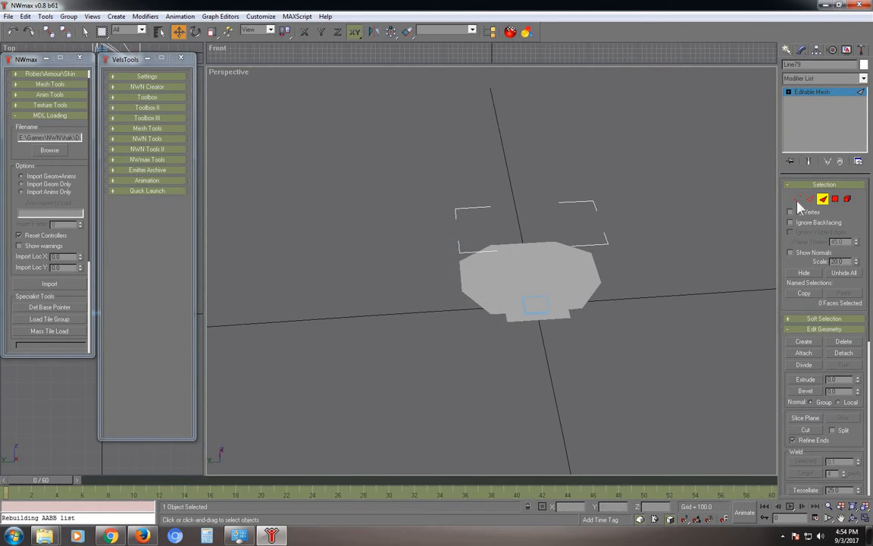
left_click(797, 199)
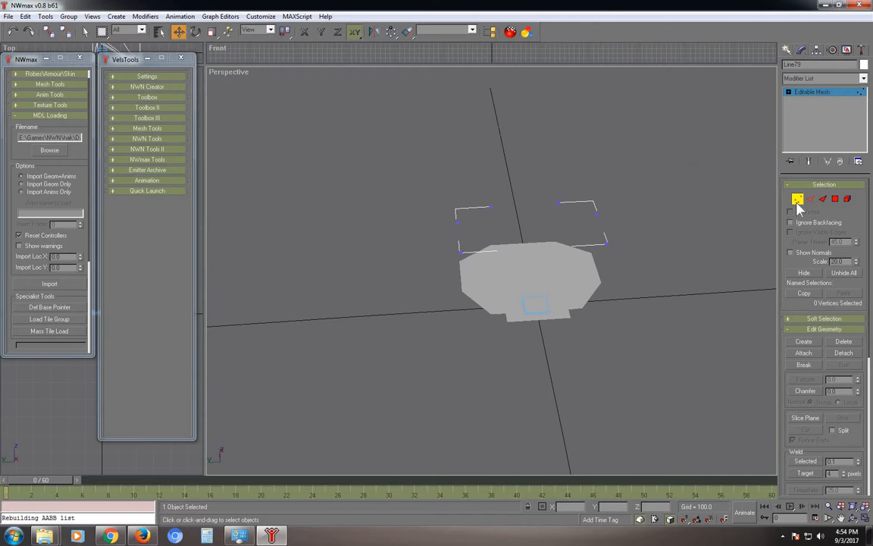
Clone the six wall-corner vertices straight up as a new element inside Line79.
left_click_drag(657, 155, 391, 289)
left_click_drag(427, 283, 404, 295)
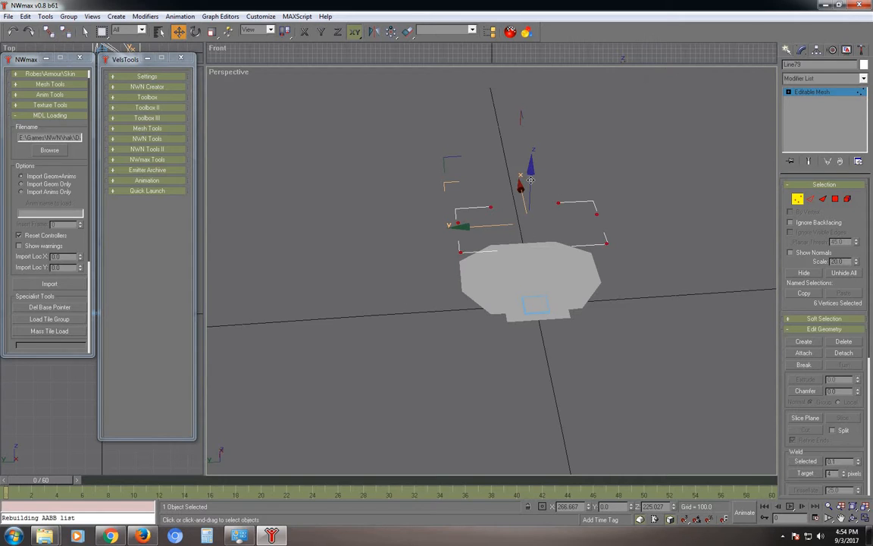
mouse_move(530, 179)
left_mouse_down()
mouse_move(540, 129)
mouse_move(541, 136)
left_mouse_up()
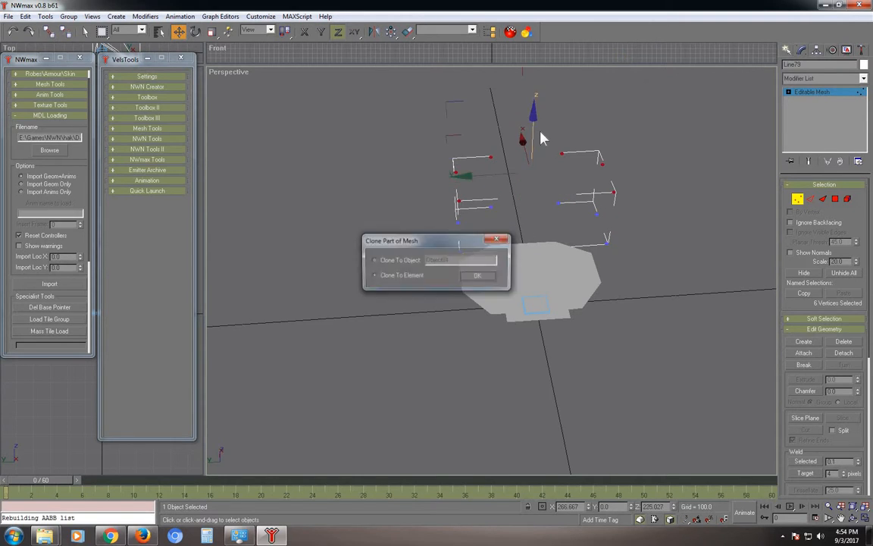
left_click(399, 276)
left_click(490, 278)
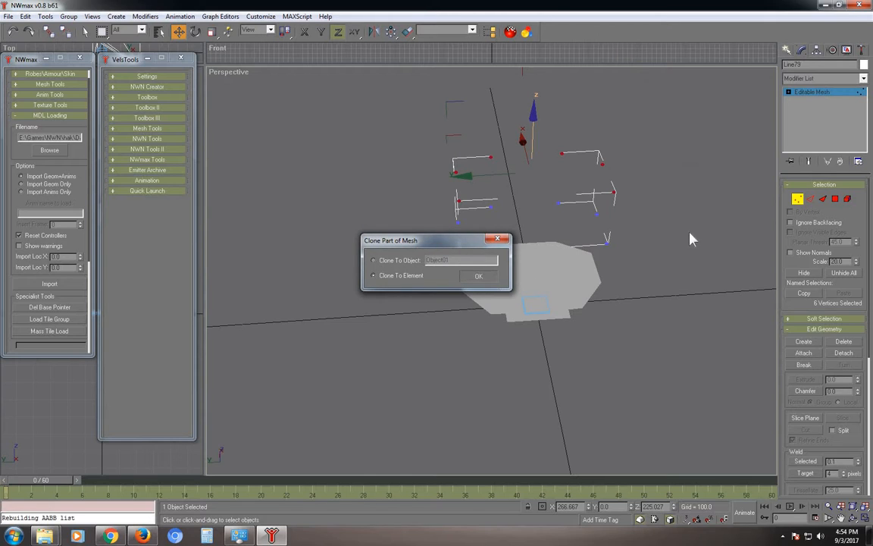
left_click(822, 201)
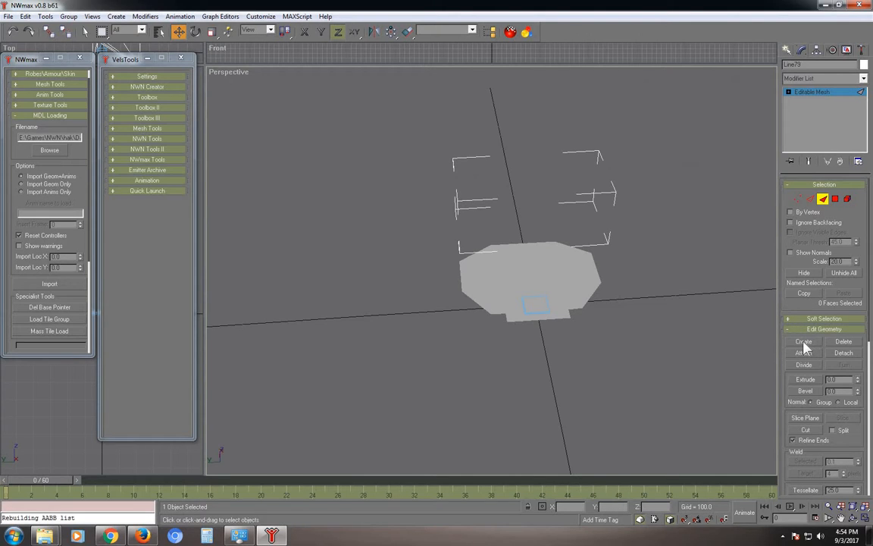
Build the first triangular face between the lower and raised left corner vertices.
key("q")
middle_click_drag(528, 224, 480, 223, "alt")
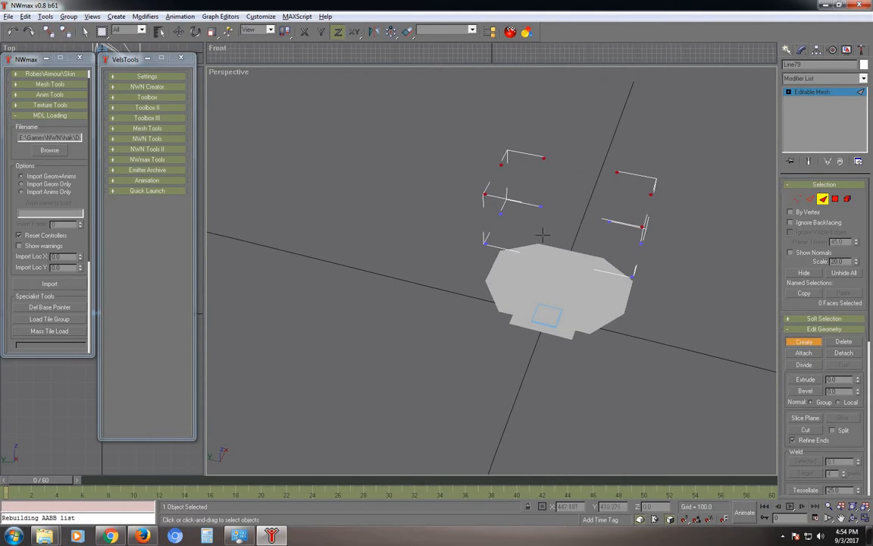
scroll(485, 219, "up", 3)
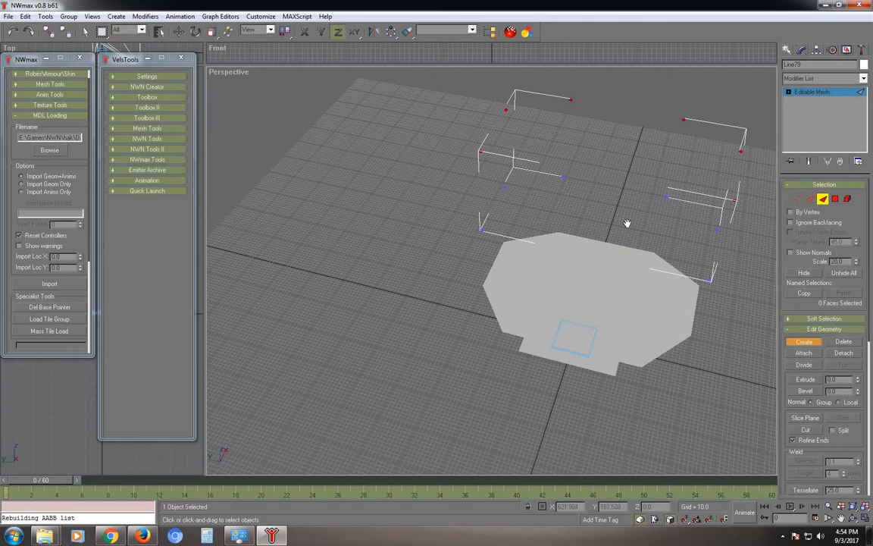
middle_click_drag(511, 247, 375, 203, "alt")
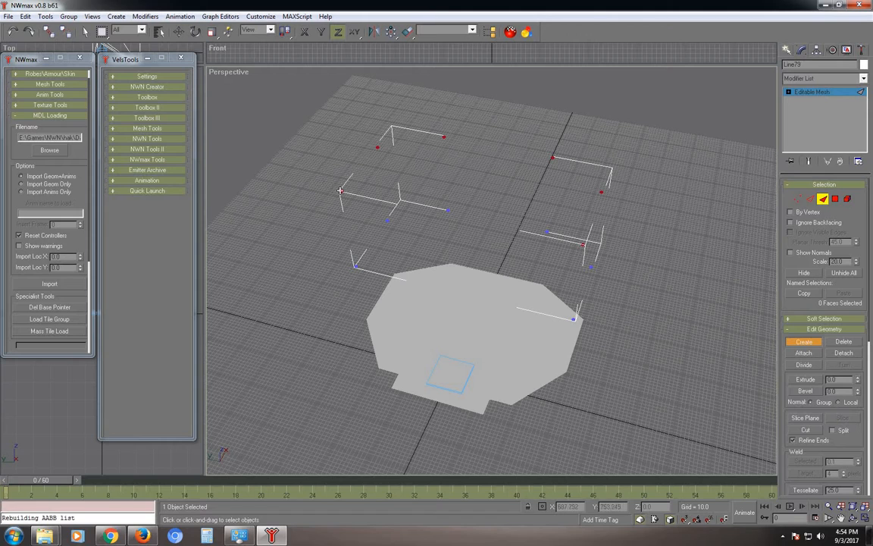
left_click(354, 265)
left_click(387, 221)
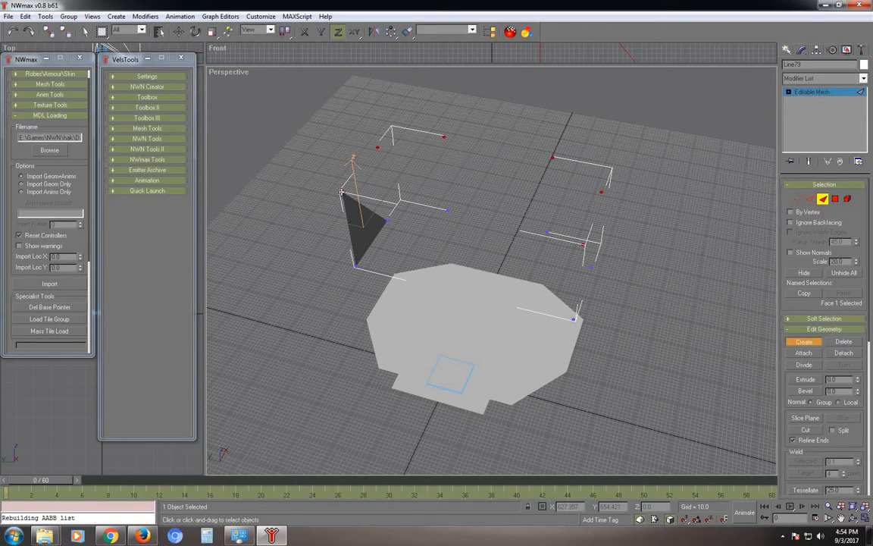
Add the remaining faces to close the left wall into a vertical panel.
left_click(387, 221)
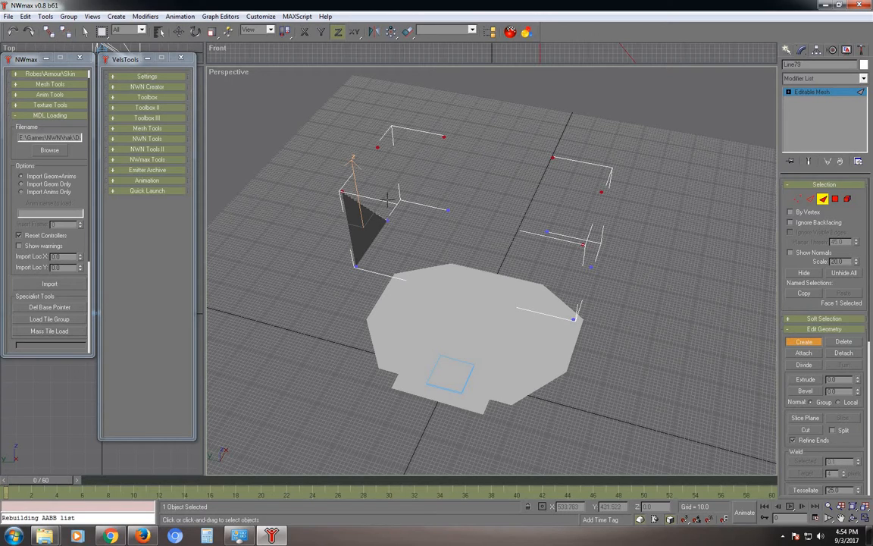
left_click(377, 147)
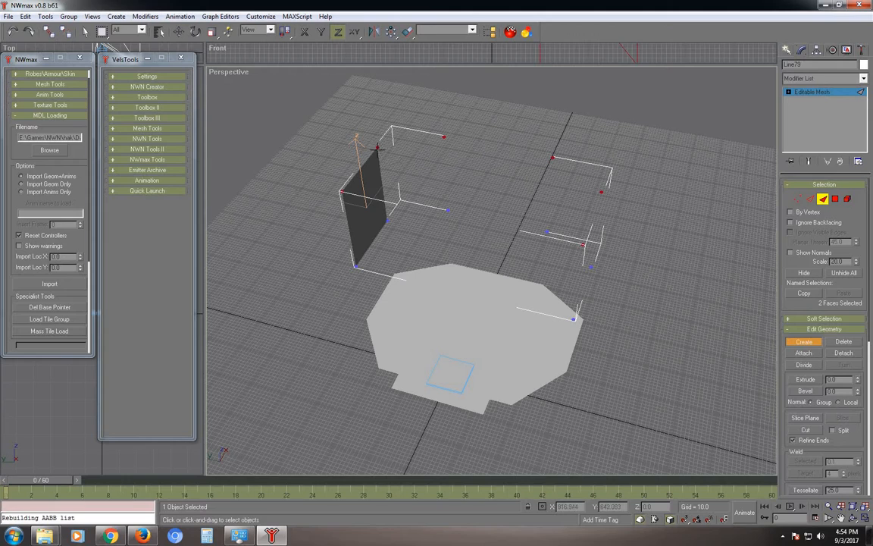
left_click(386, 219)
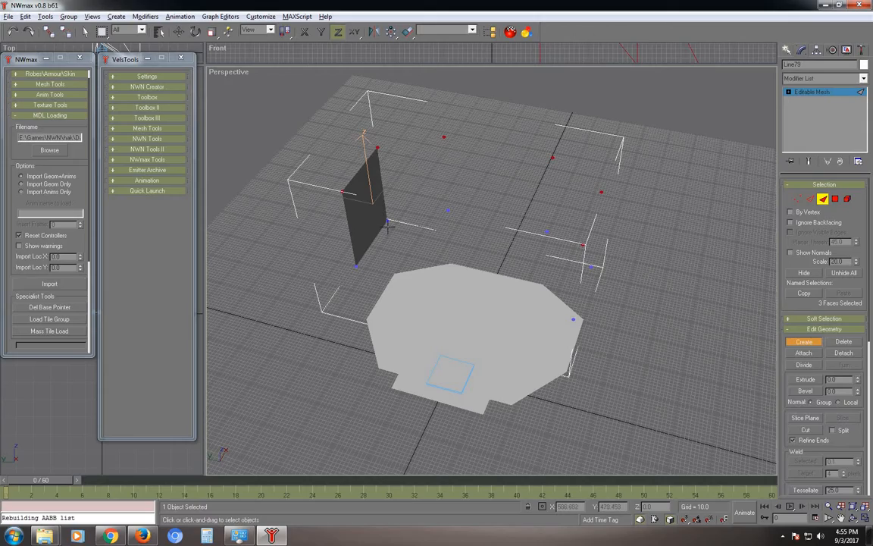
middle_click_drag(402, 227, 434, 213, "alt")
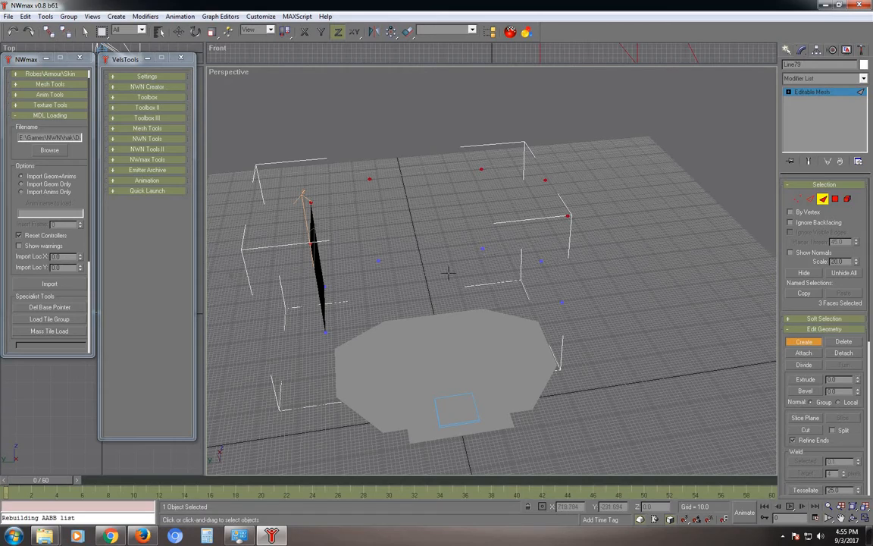
middle_click_drag(397, 262, 423, 284, "alt")
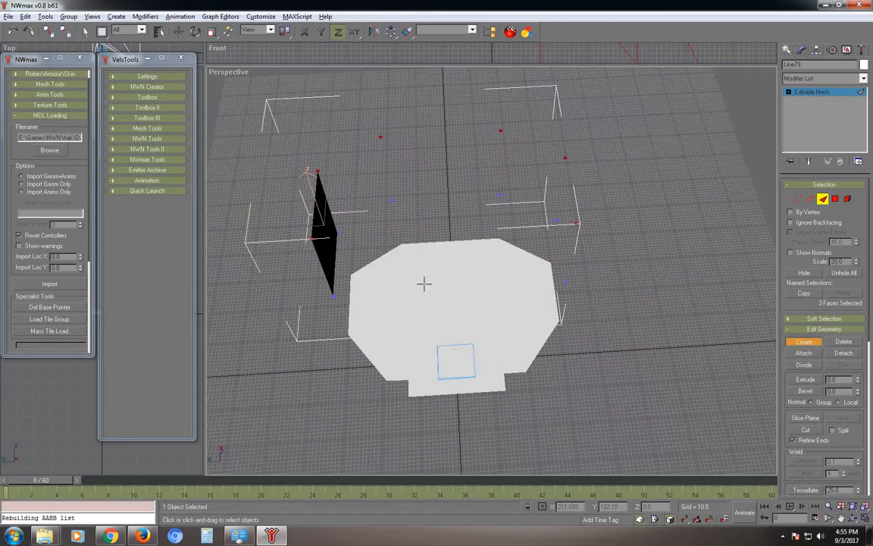
middle_click_drag(442, 197, 515, 303, "alt")
scroll(485, 287, "down", 3)
scroll(478, 288, "up", 2)
Return to Vertex level and undo the last two stray mesh edits.
left_click(797, 200)
key("w")
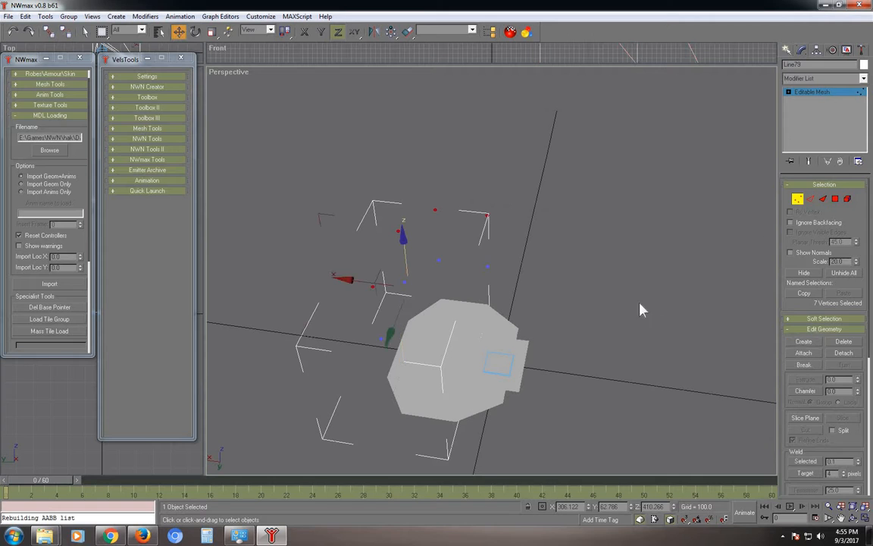
middle_click_drag(641, 327, 551, 272, "alt")
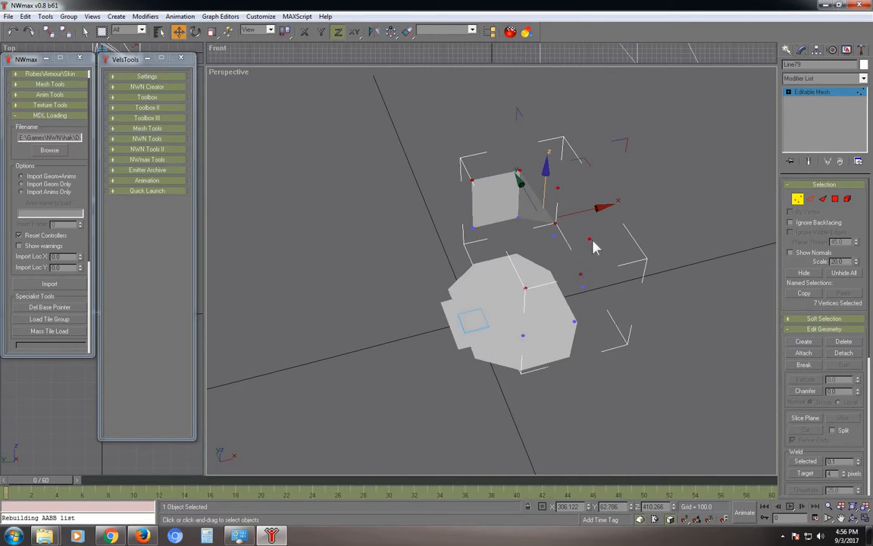
left_click(13, 33)
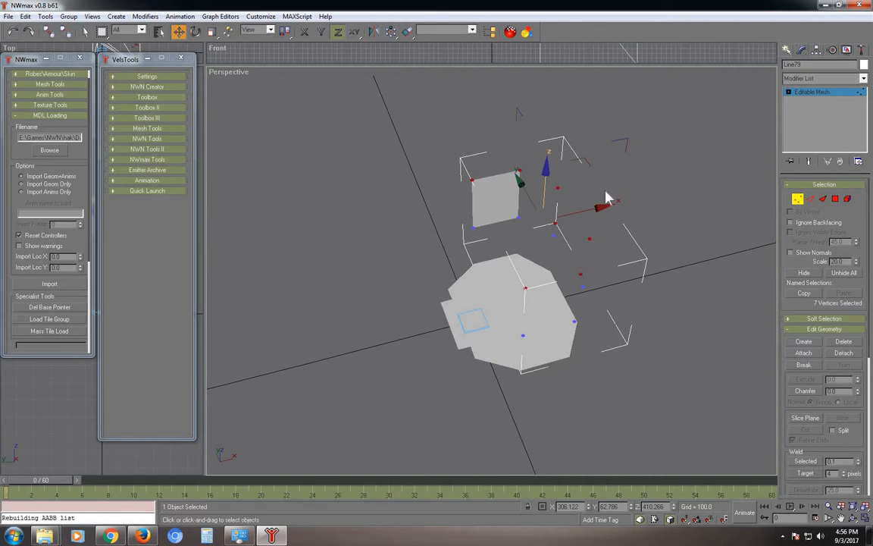
left_click(12, 32)
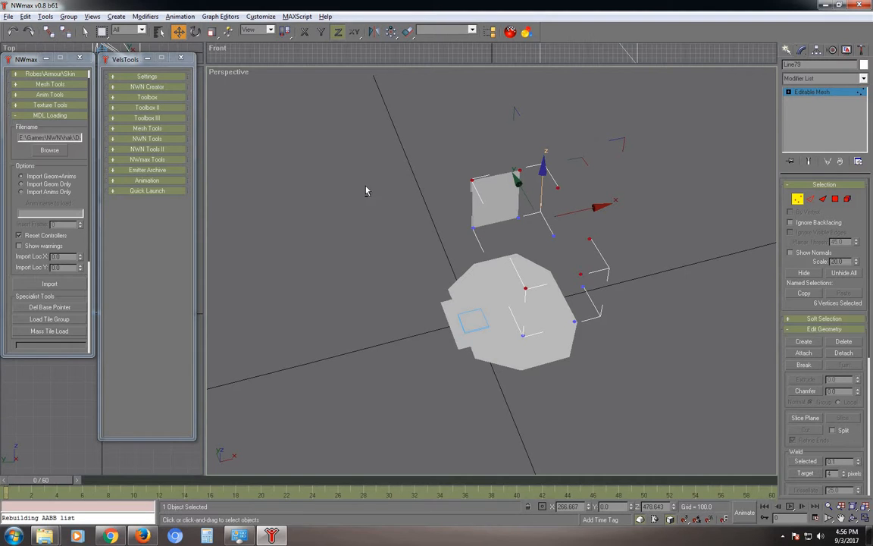
Create two faces forming a quad wall panel between the raised and lower vertices.
middle_click_drag(416, 235, 415, 185, "alt")
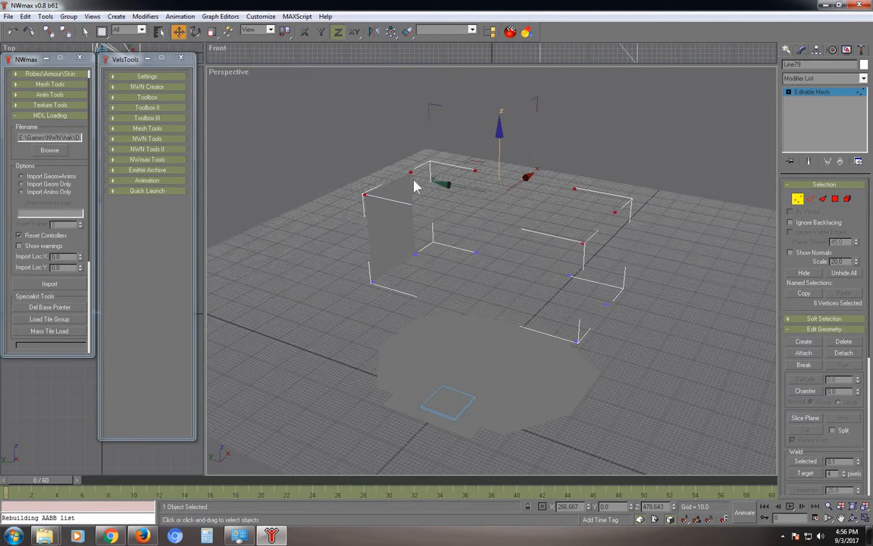
left_click(823, 199)
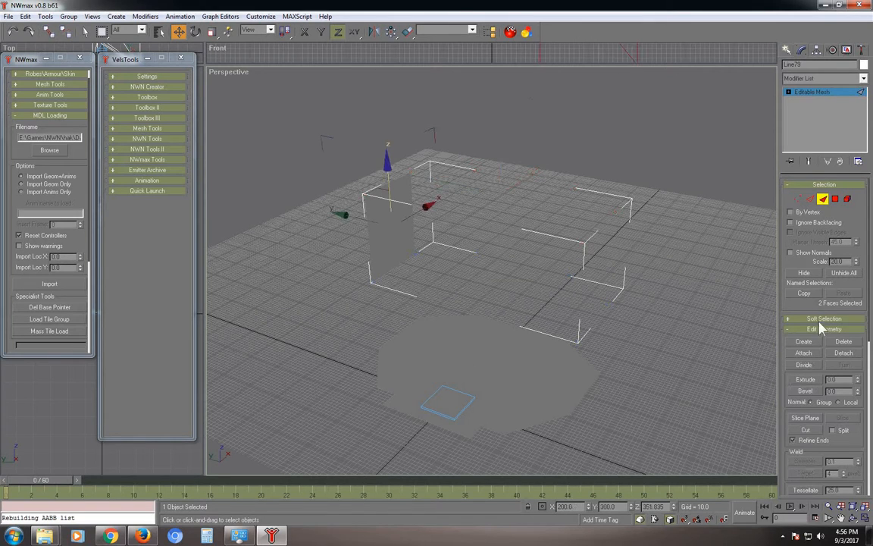
left_click(804, 341)
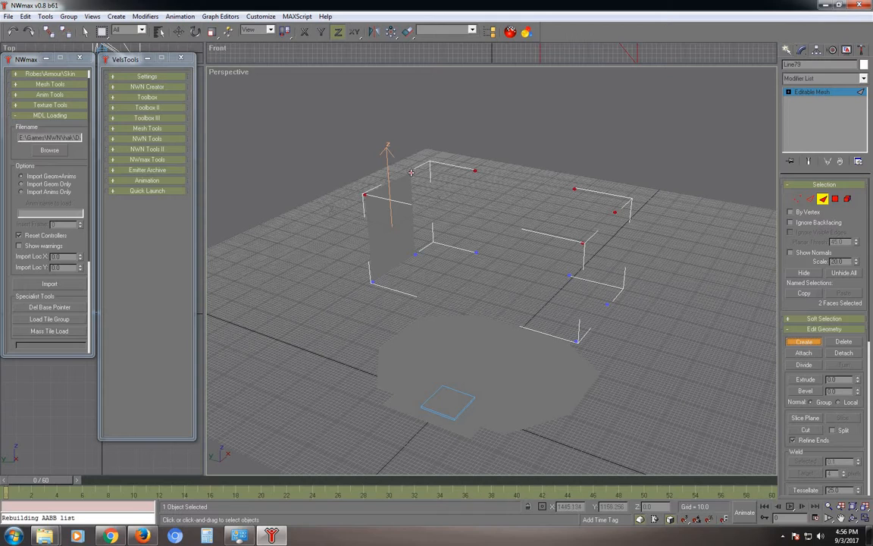
left_click(410, 172)
left_click(416, 253)
left_click(476, 251)
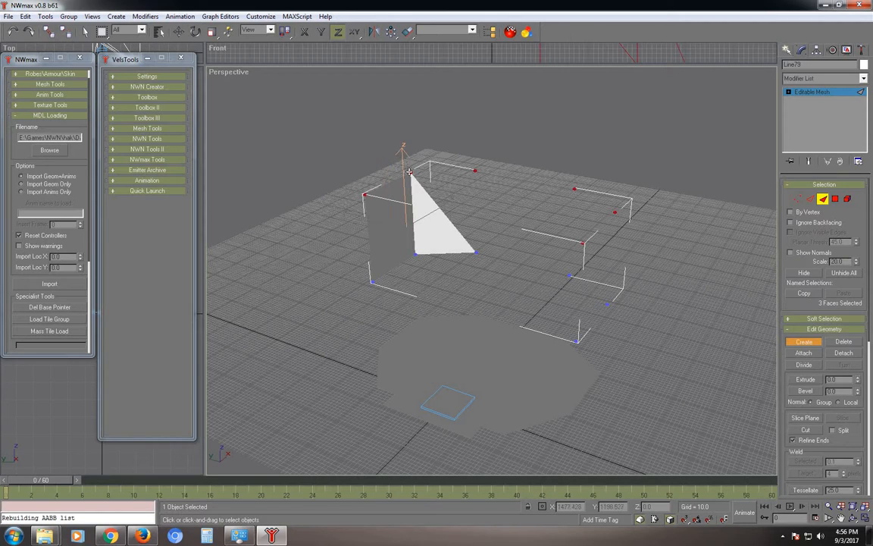
left_click(476, 250)
left_click(475, 170)
Add further faces extending the wall toward the right edge.
middle_click_drag(494, 227, 504, 222, "alt")
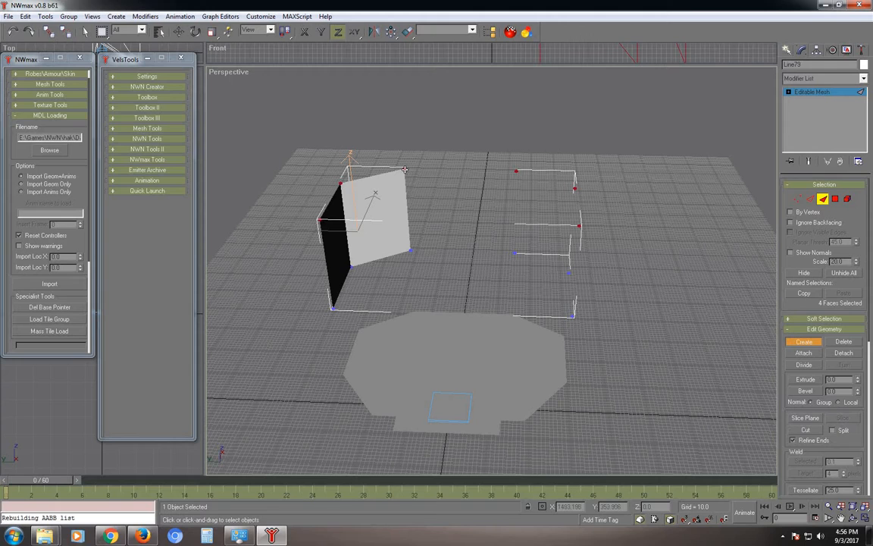
left_click(409, 248)
left_click(515, 252)
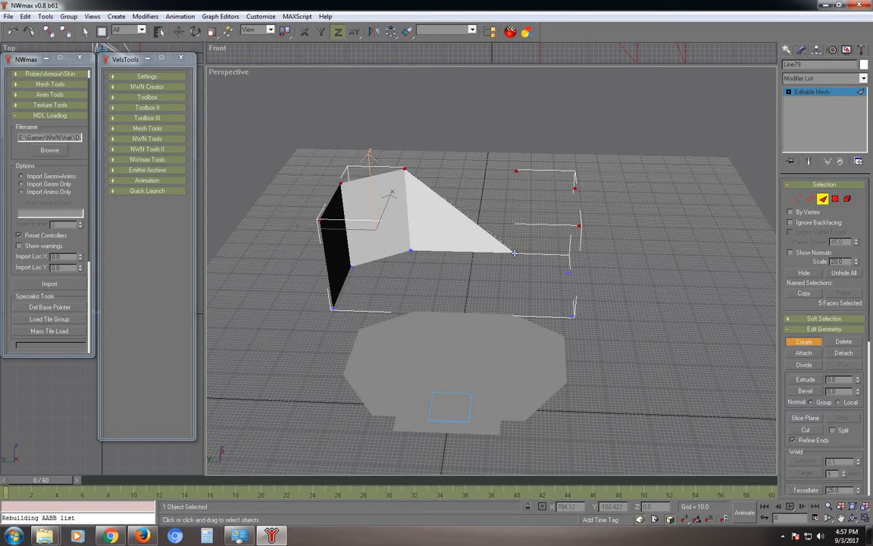
left_click(516, 170)
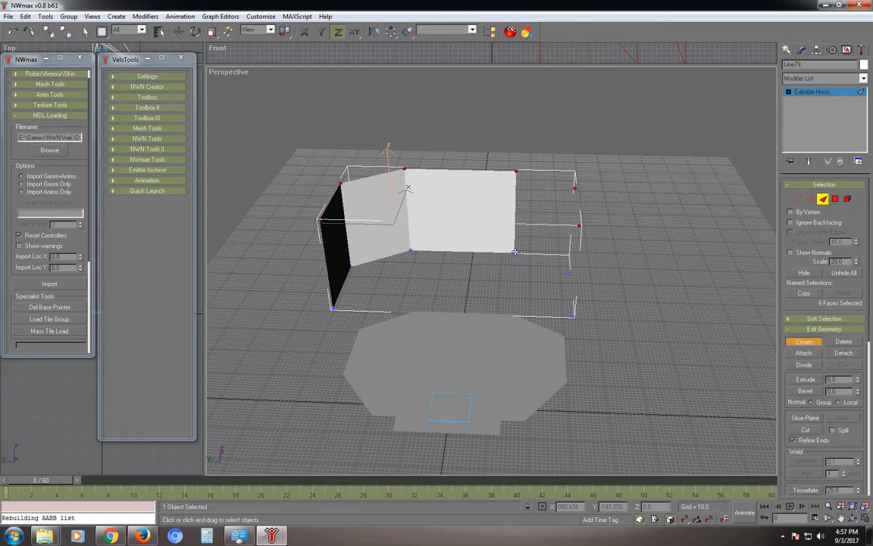
left_click(567, 270)
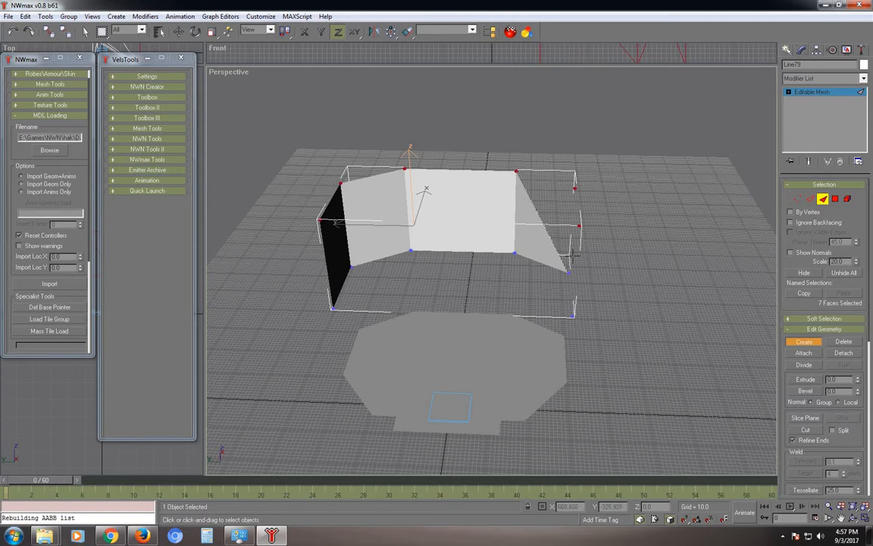
left_click(516, 172)
left_click(574, 188)
middle_click_drag(501, 252, 481, 182, "alt")
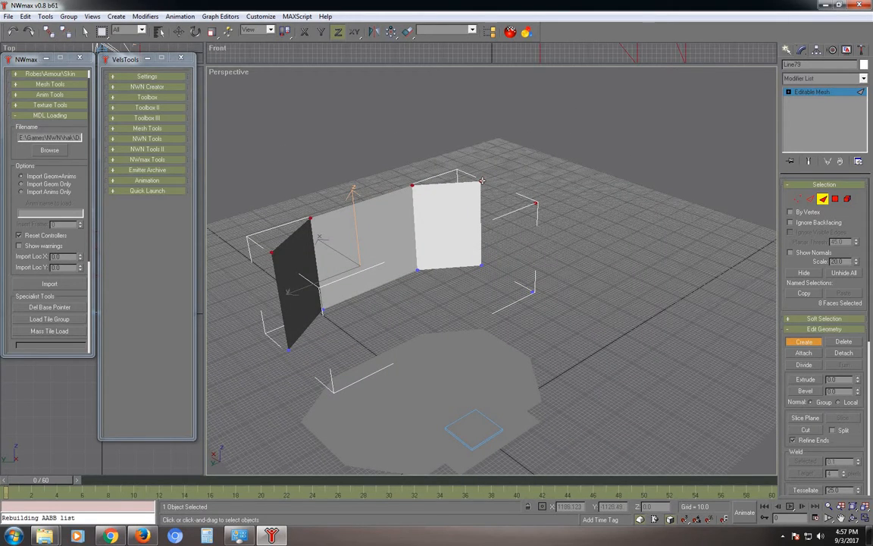
Close the far right wall with its final faces.
left_click(481, 263)
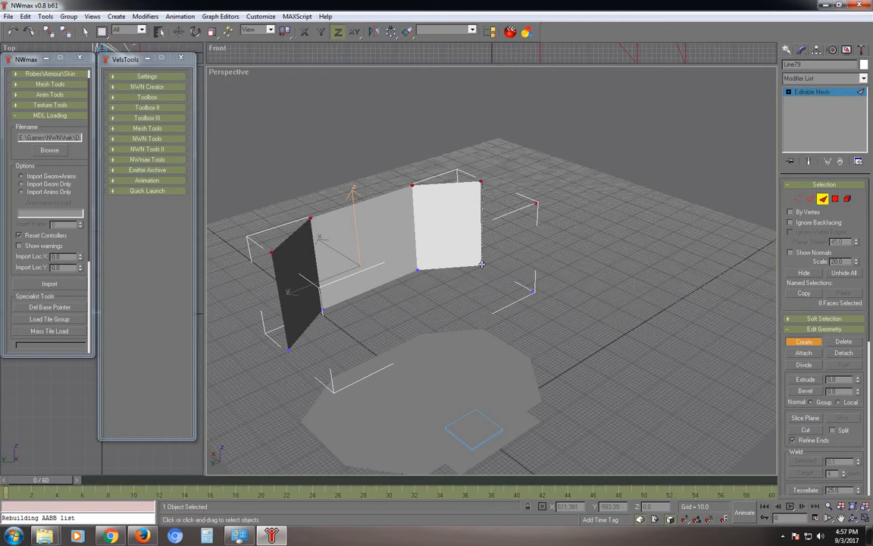
left_click(533, 291)
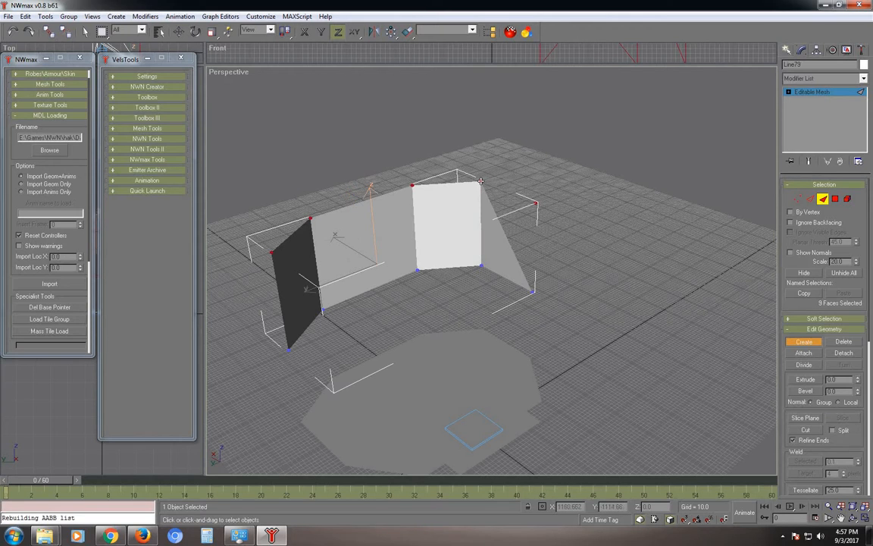
left_click(481, 181)
left_click(533, 292)
left_click(536, 202)
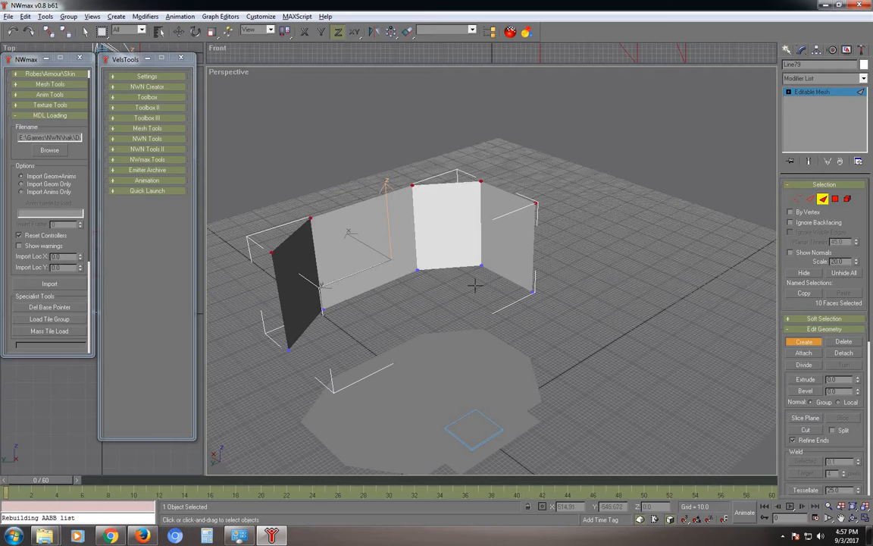
middle_click_drag(474, 286, 500, 288, "alt")
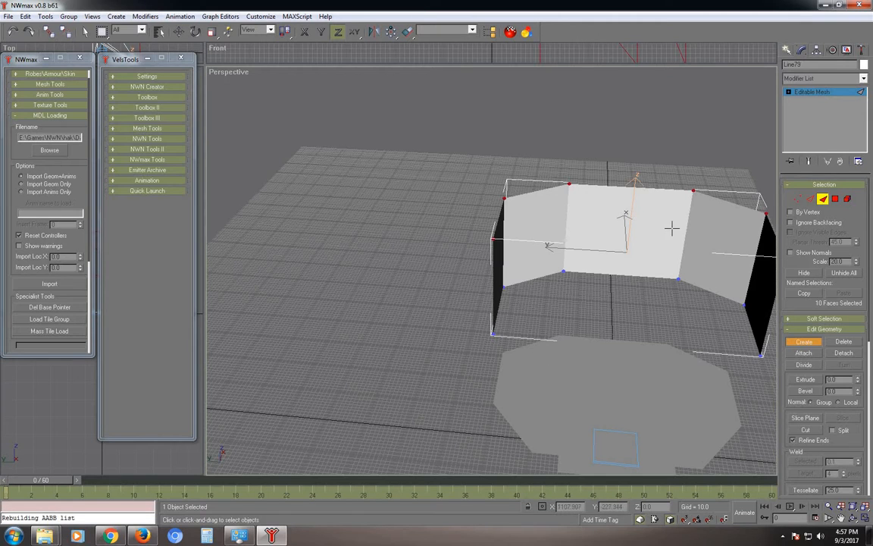
Leave Face level, reselect Line79, and enter Vertex sub-object level.
left_click(800, 200)
left_click(799, 200)
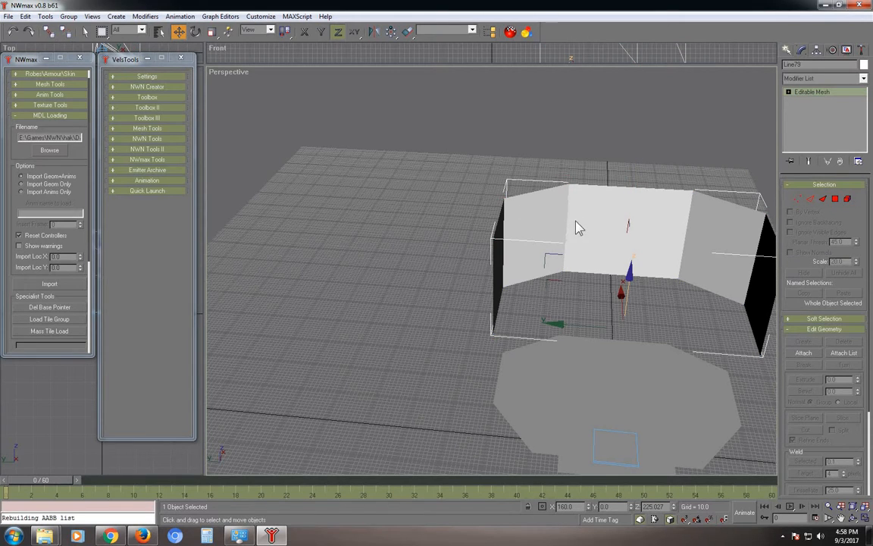
left_click(375, 220)
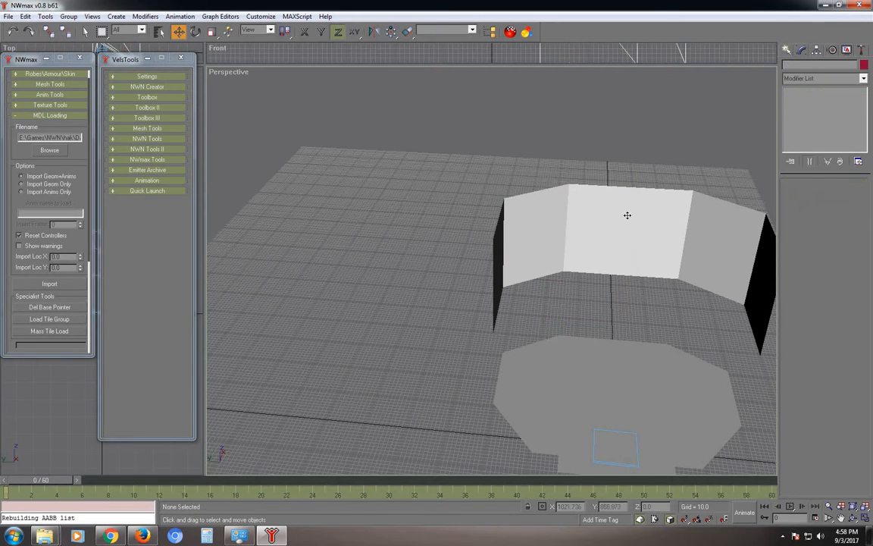
left_click(628, 216)
left_click(432, 217)
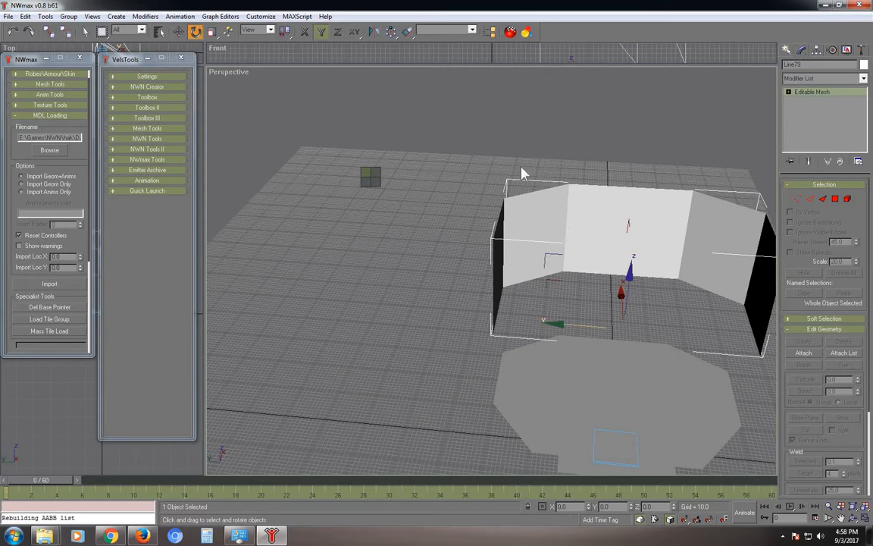
left_click(677, 146)
left_click(771, 249)
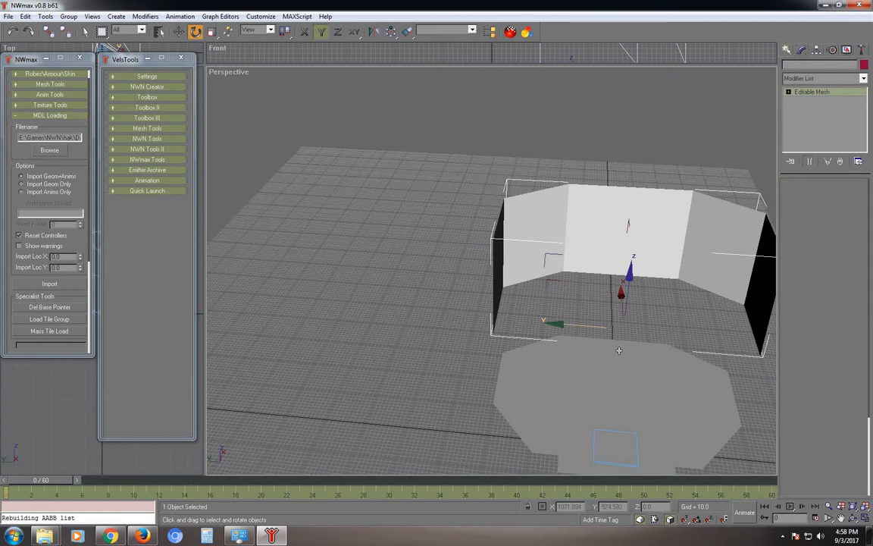
right_click(455, 173)
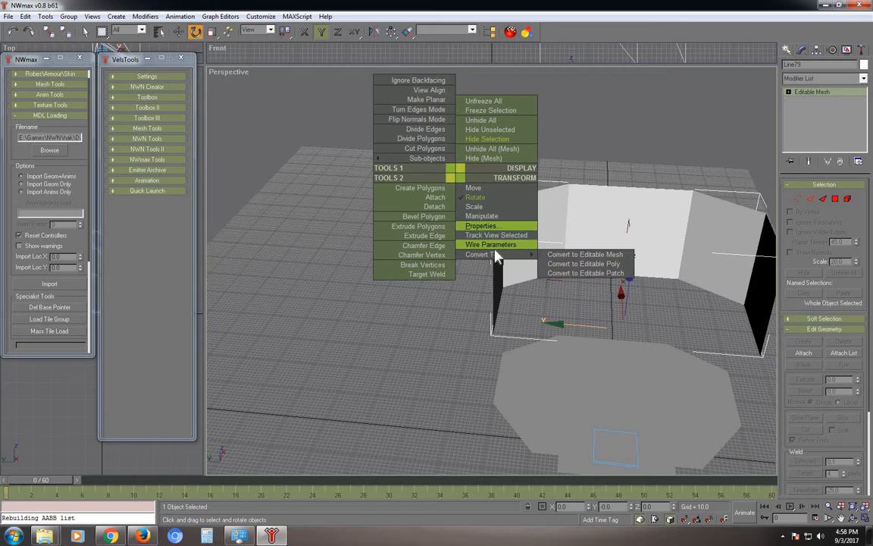
mouse_move(485, 254)
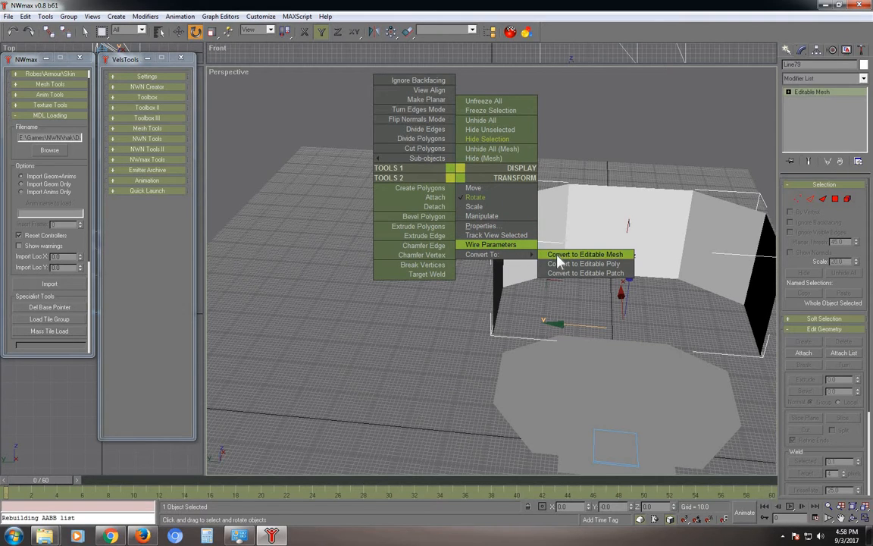
left_click(800, 199)
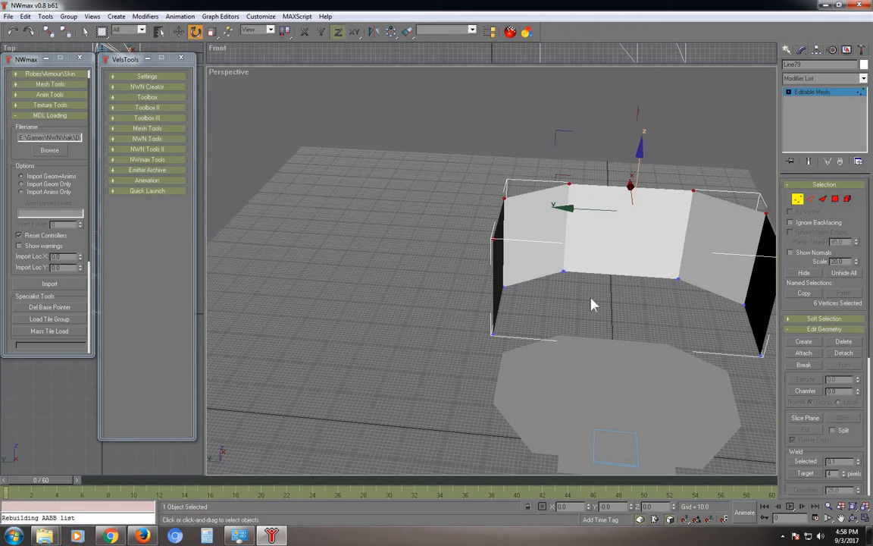
left_click(823, 199)
key("w")
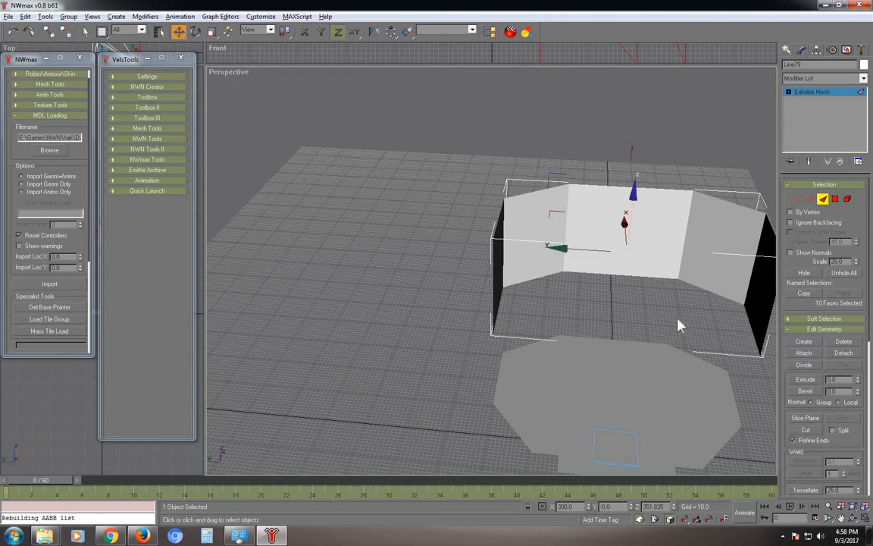
key("alt")
left_click(413, 222)
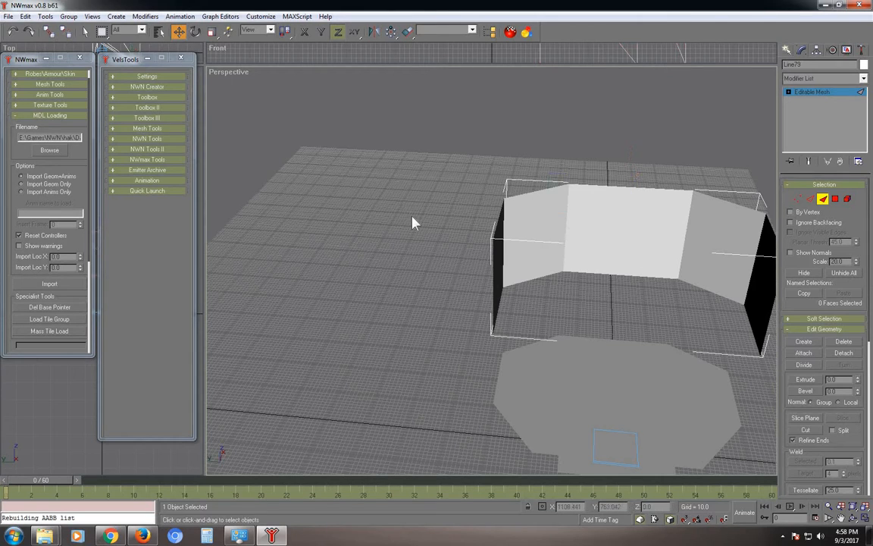
left_click(454, 187)
middle_click_drag(256, 158, 258, 121)
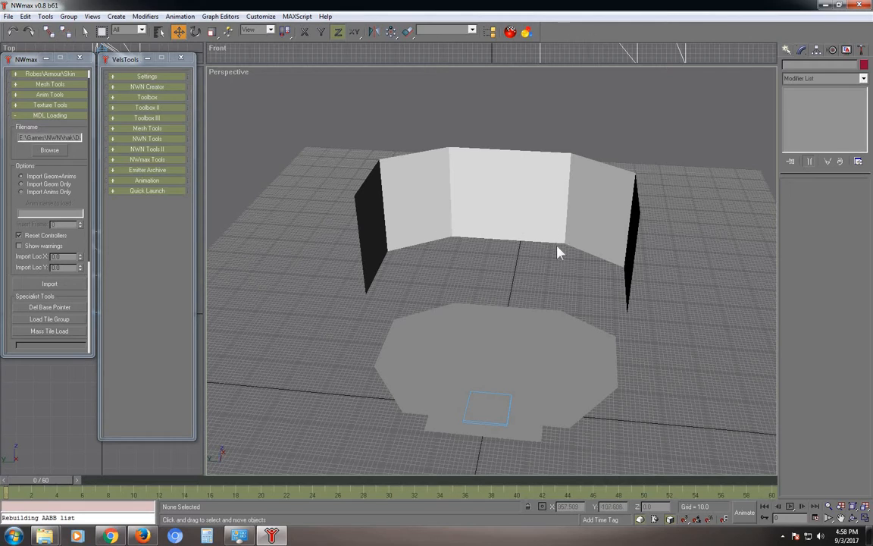
middle_click_drag(536, 259, 454, 273, "alt")
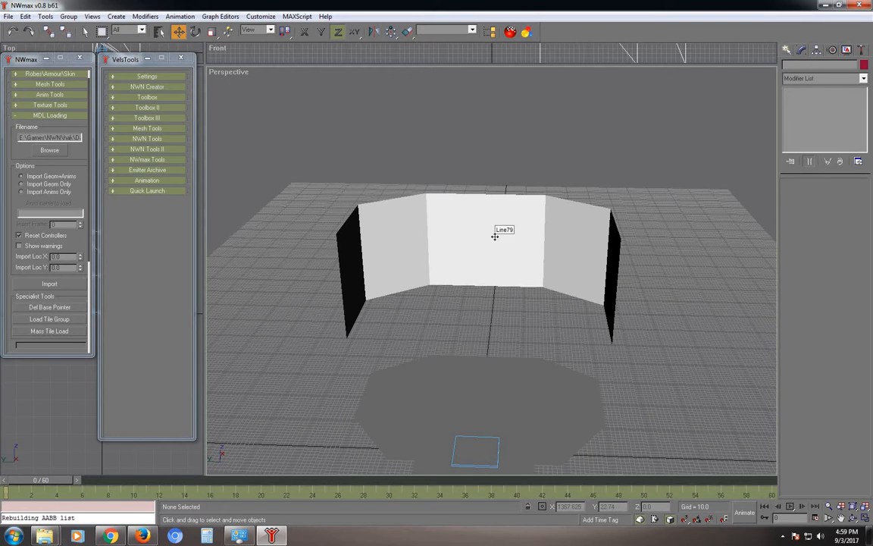
Set the six bottom wall vertices of Line79 to Z 0.
left_click(495, 235)
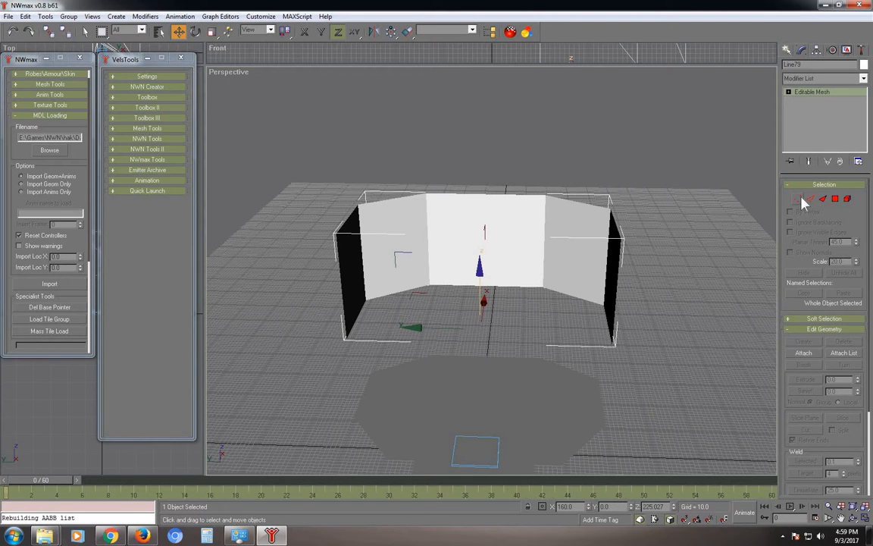
left_click(798, 199)
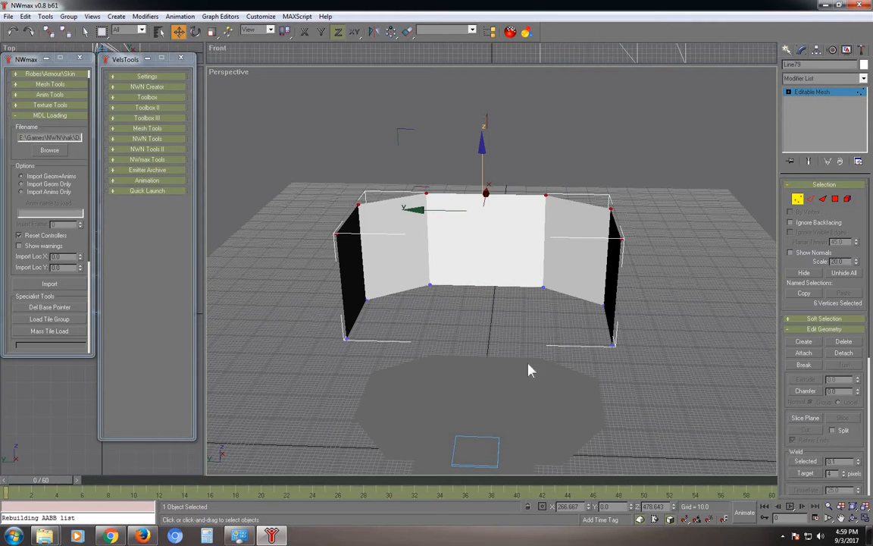
left_click_drag(528, 364, 635, 277)
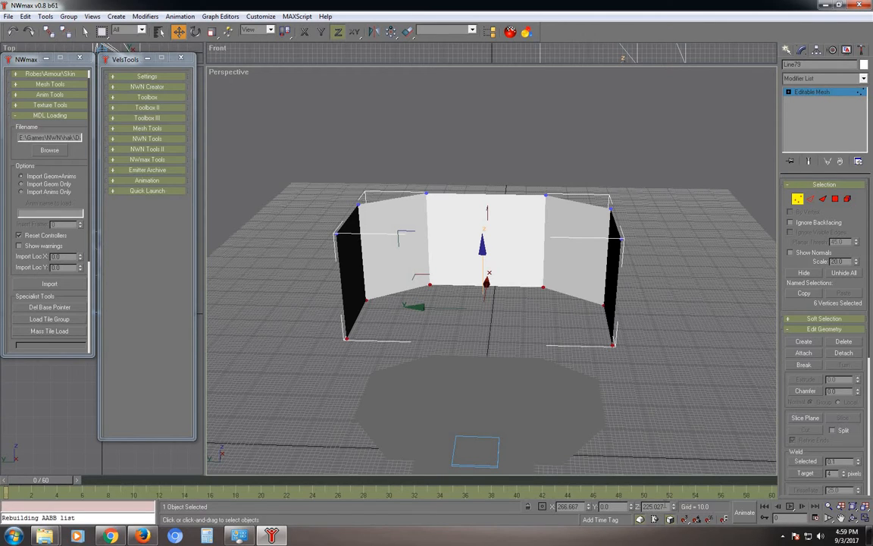
left_click_drag(665, 506, 594, 498)
type("0")
key("Return")
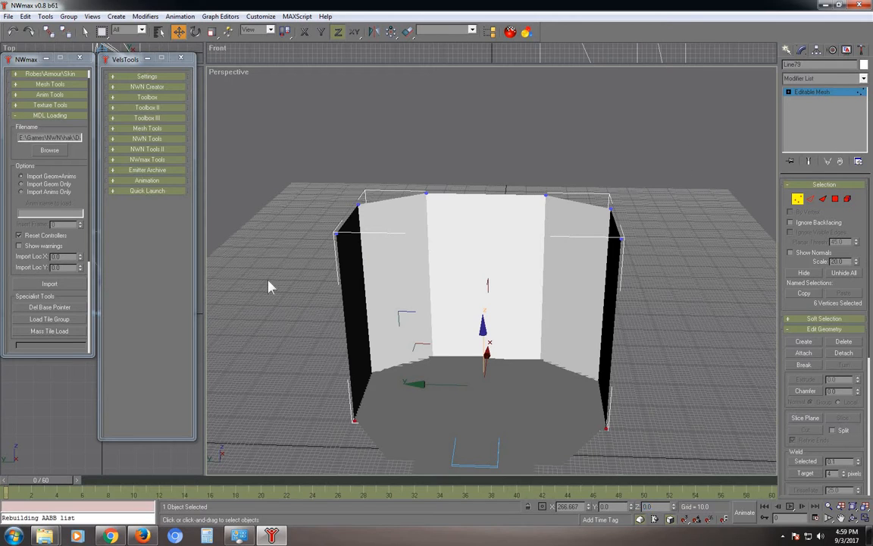
Set the six top wall vertices to Z 100.
left_click_drag(263, 284, 667, 143)
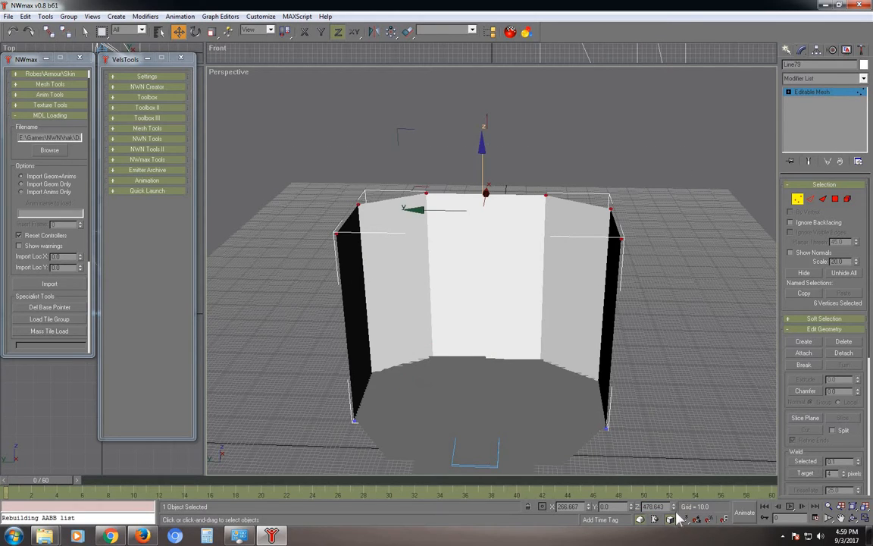
key("Tab")
type("1")
key("Return")
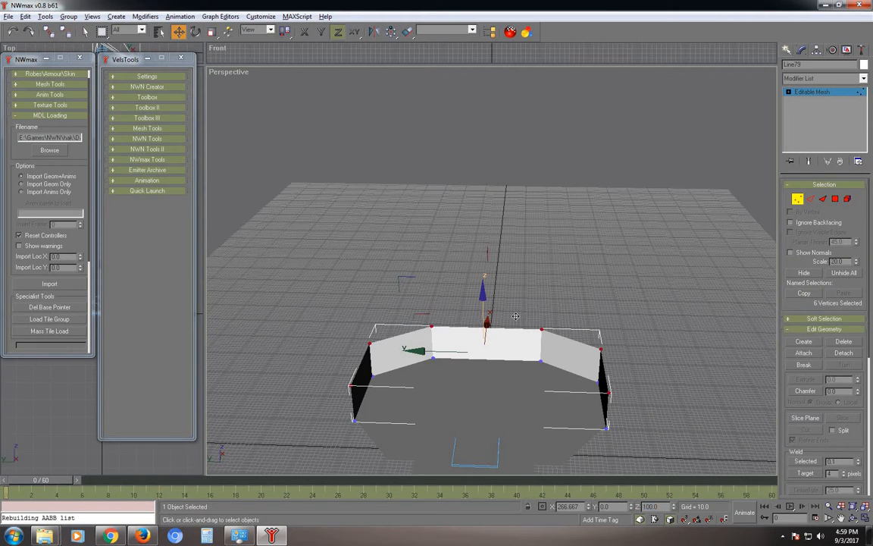
middle_click_drag(486, 321, 474, 429, "alt")
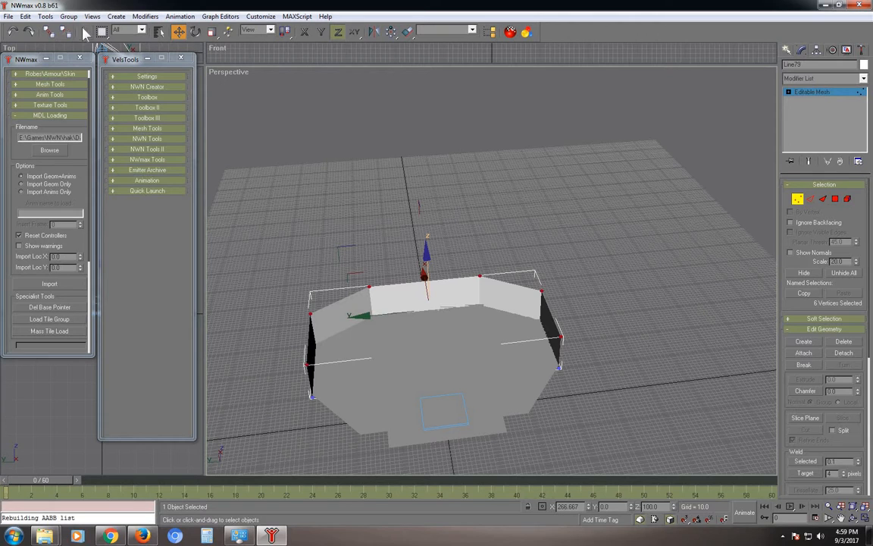
Clone the two right corner vertices outward along Y into the mesh.
left_click(85, 32)
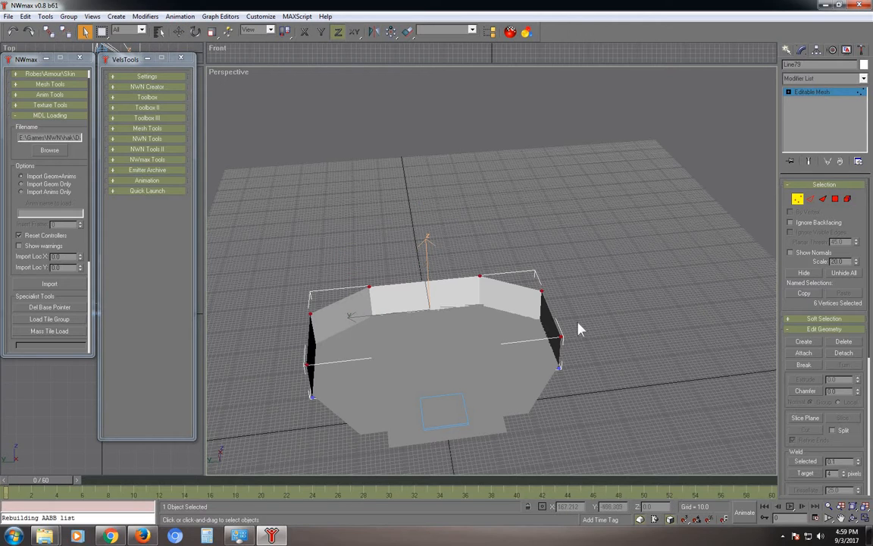
left_click_drag(554, 380, 579, 324)
left_click(178, 31)
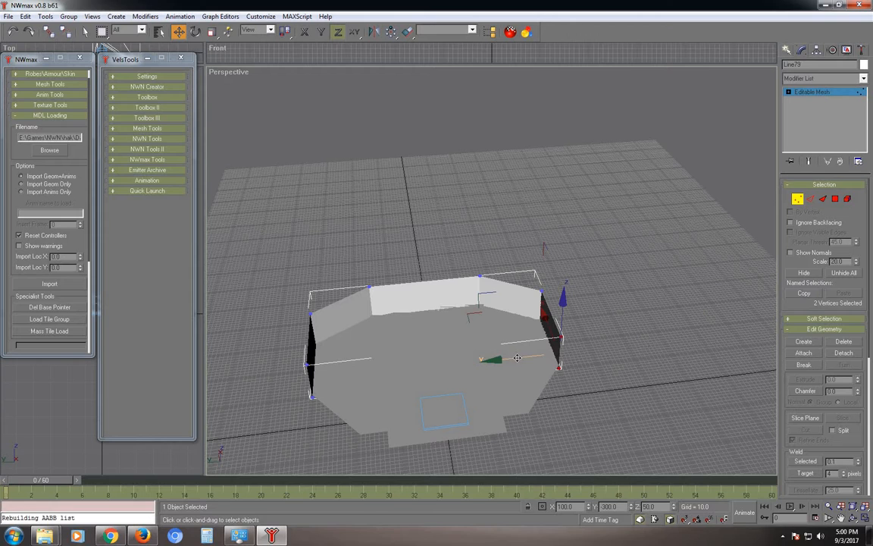
left_click_drag(517, 358, 577, 360)
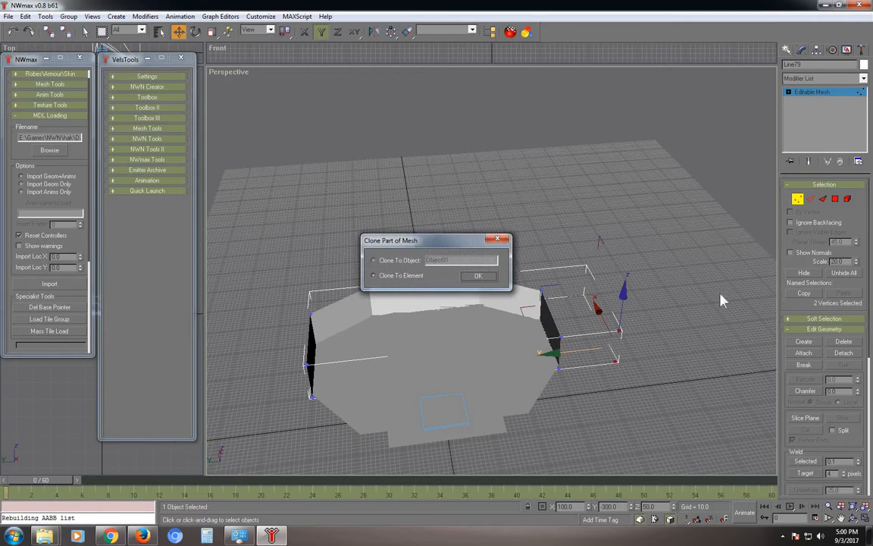
key("Return")
Create two triangular faces filling the new right wall panel.
left_click(824, 199)
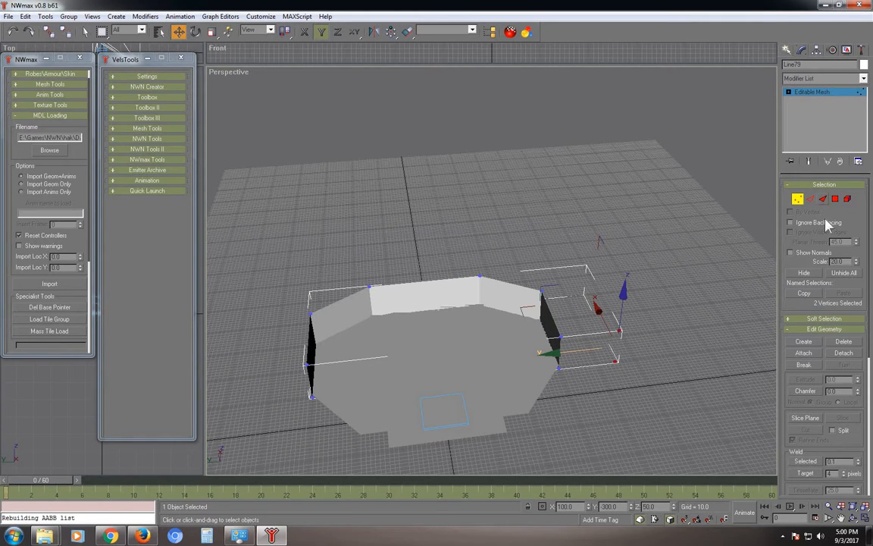
left_click(803, 342)
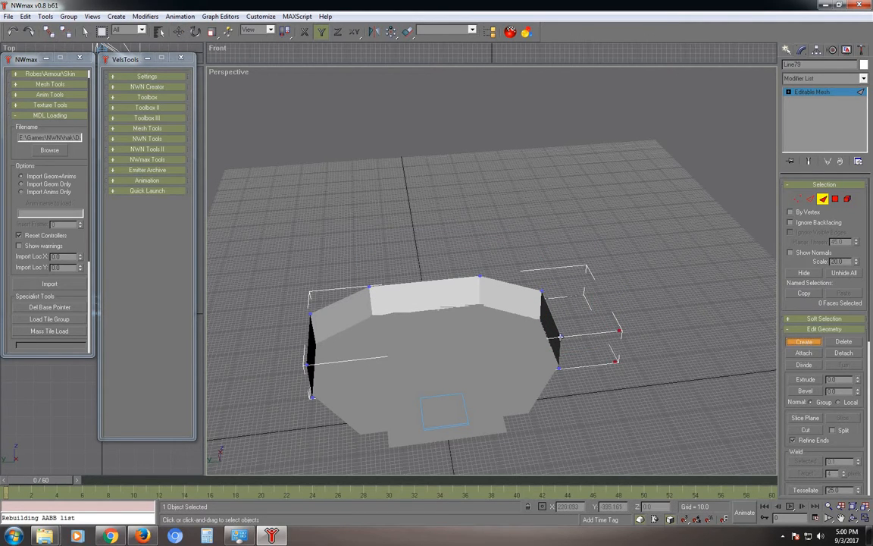
left_click(557, 367)
left_click(615, 363)
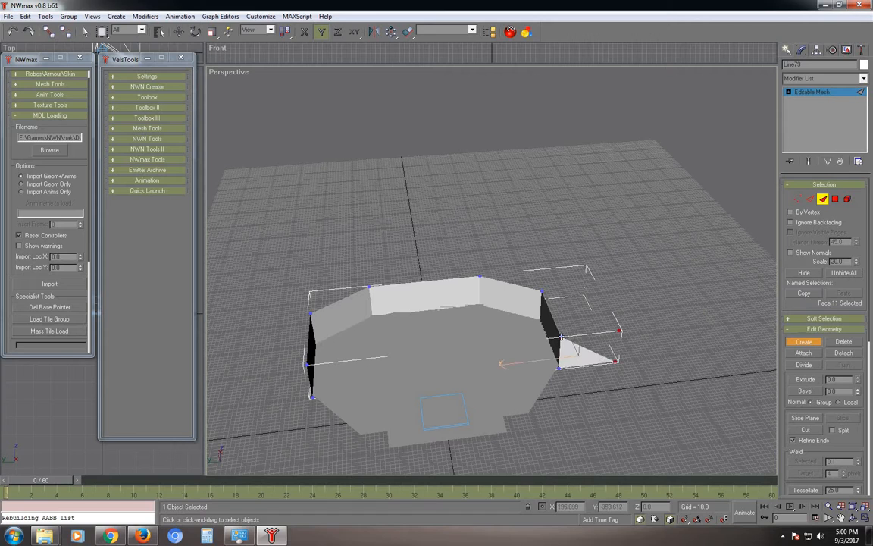
left_click(614, 361)
left_click(620, 331)
left_click(797, 198)
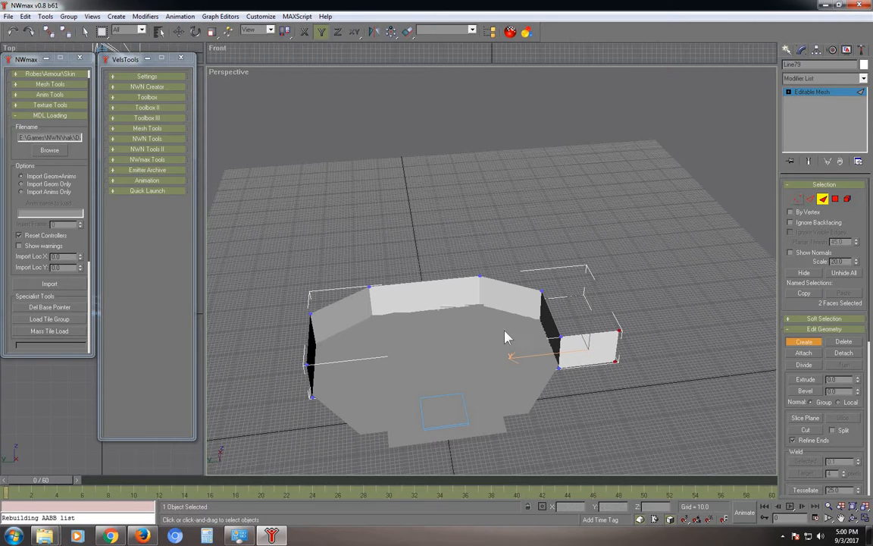
Clone the left wall's two lower vertices outward to the left.
key("w")
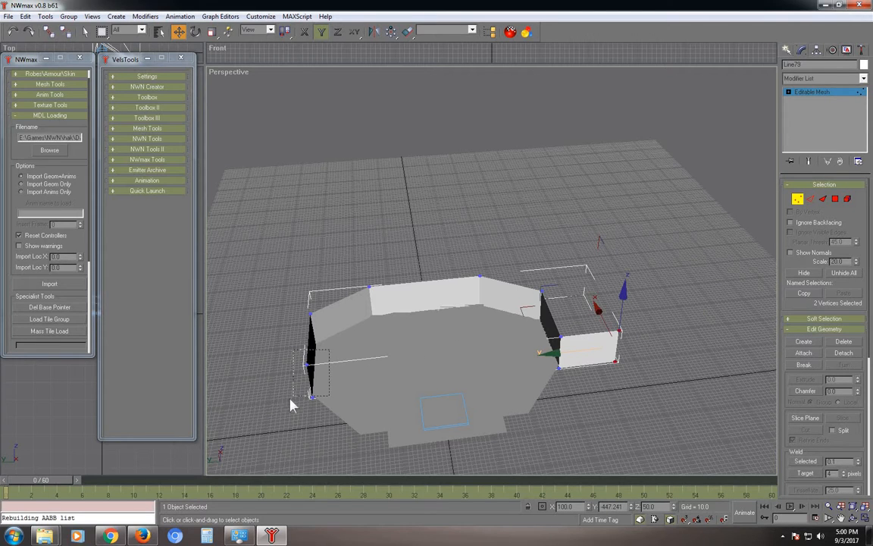
left_click(294, 424)
left_click_drag(323, 359, 325, 360)
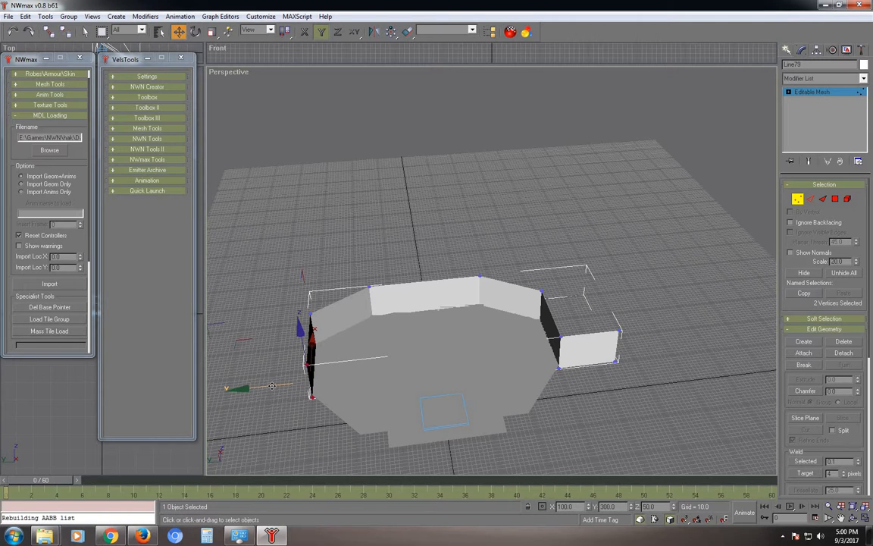
left_click_drag(241, 385, 198, 386, "shift")
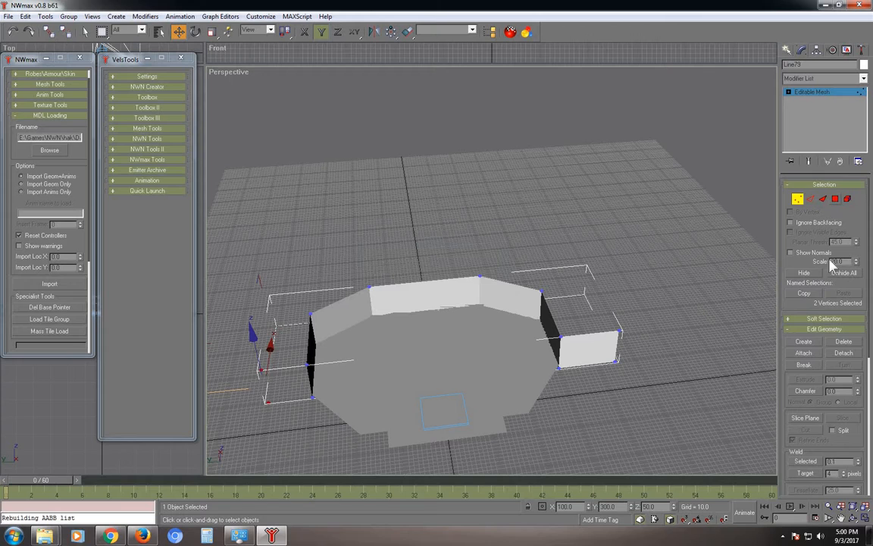
left_click(822, 199)
Create two triangular faces filling the new left wall section.
left_click(803, 341)
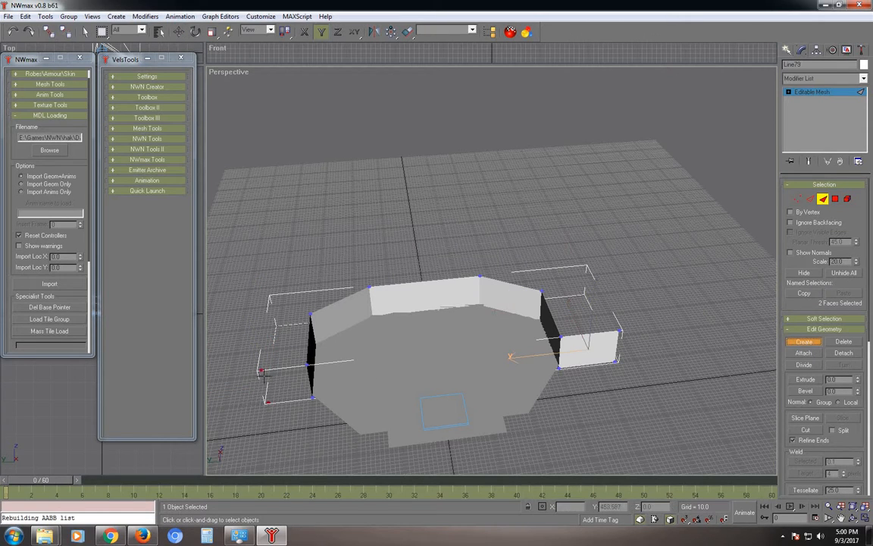
left_click(261, 369)
left_click(268, 402)
left_click(311, 398)
left_click(260, 370)
left_click(308, 364)
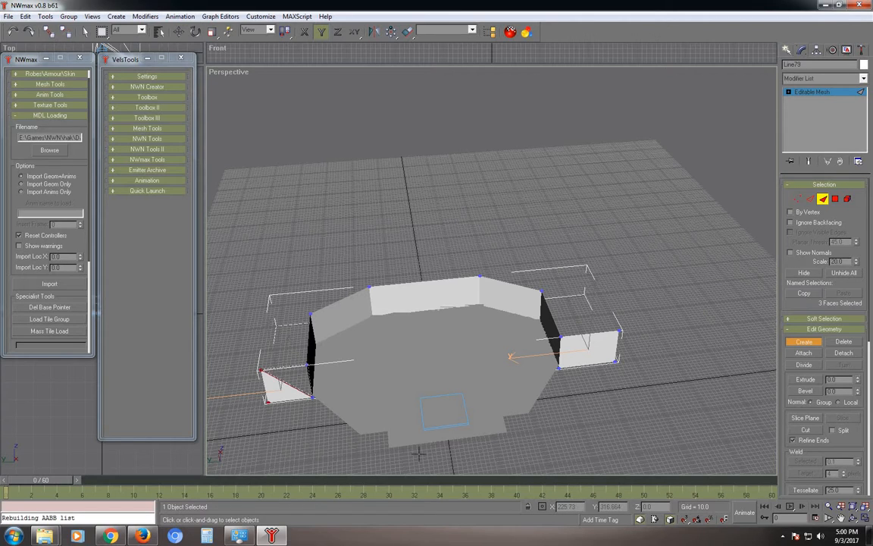
Move the left extension's end vertices to Y 500.
left_click(800, 199)
key("w")
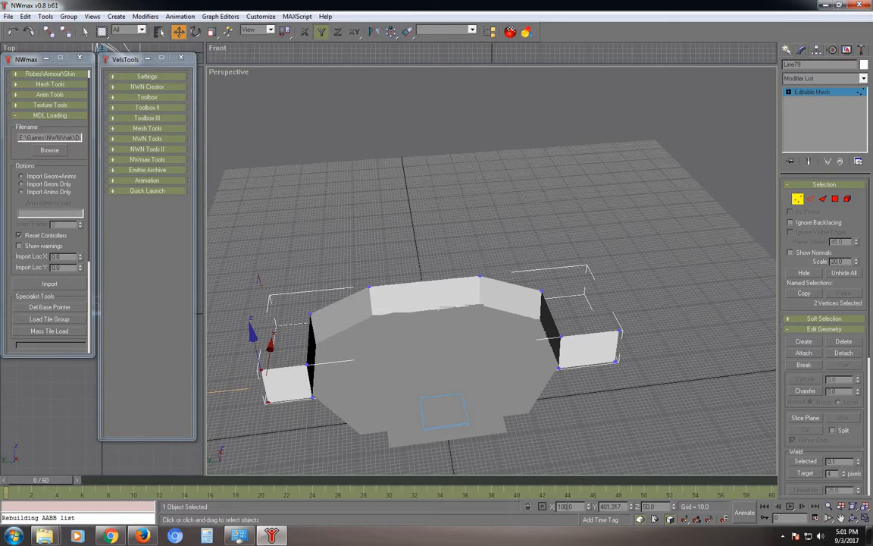
left_click(568, 506)
key("Tab")
type("5")
key("Return")
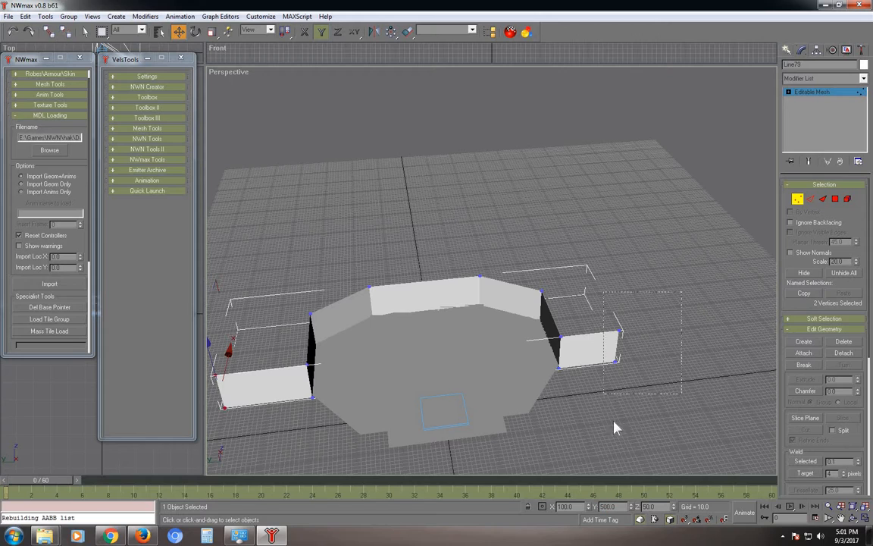
Move the right extension's outer end vertices to Y -500.
left_click_drag(613, 421, 646, 305)
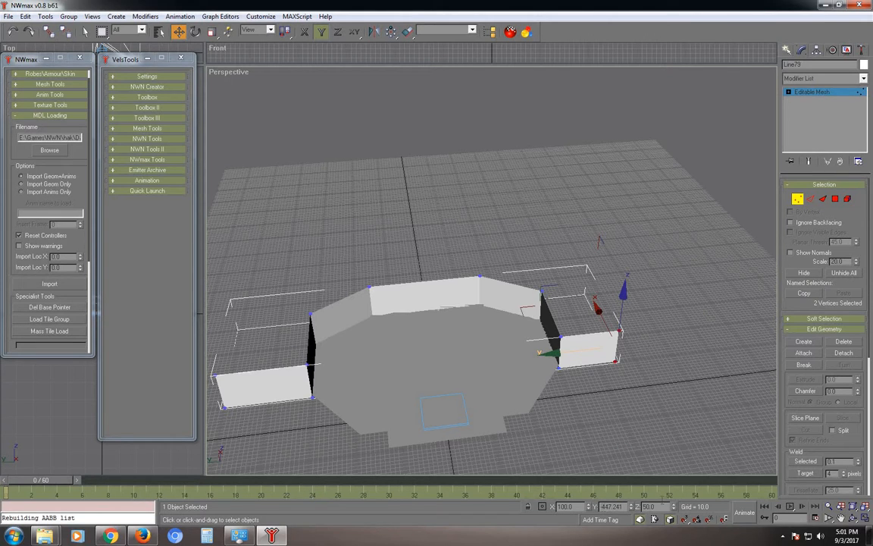
double_click(612, 507)
type("-500")
key("Return")
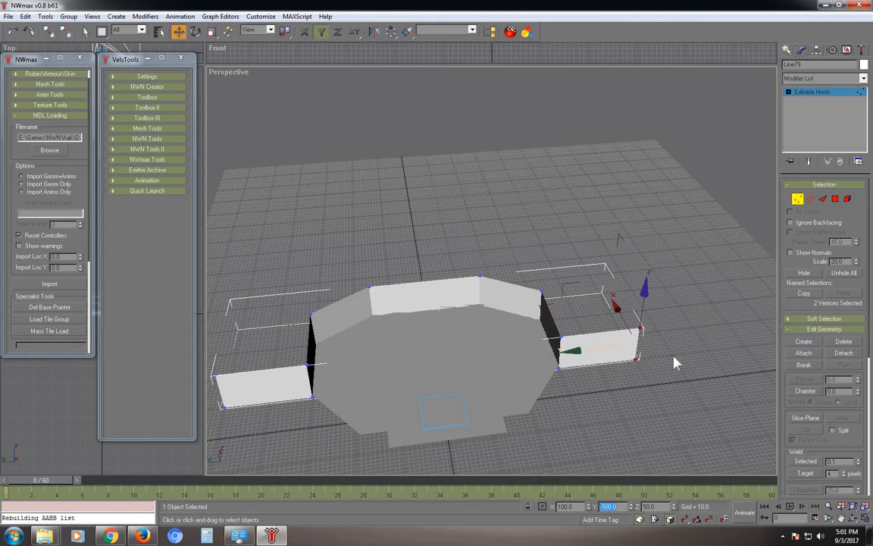
left_click(578, 462)
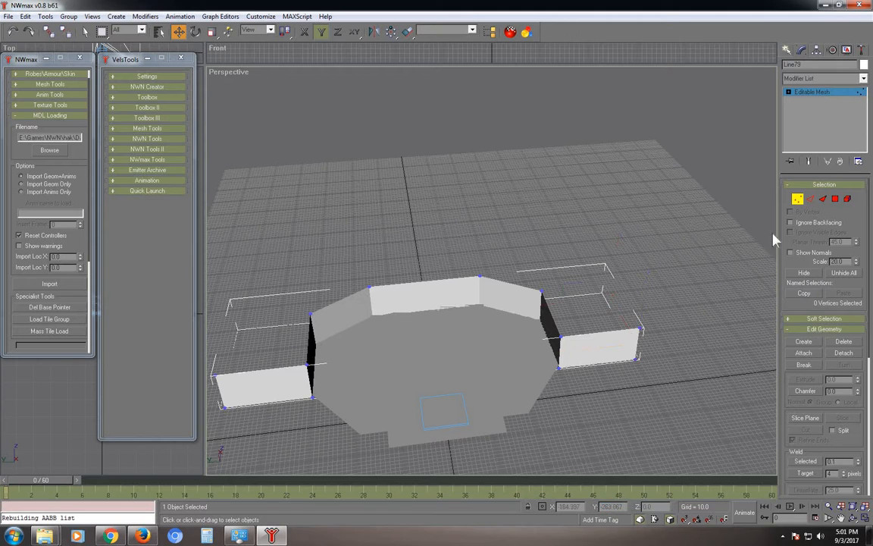
left_click(800, 201)
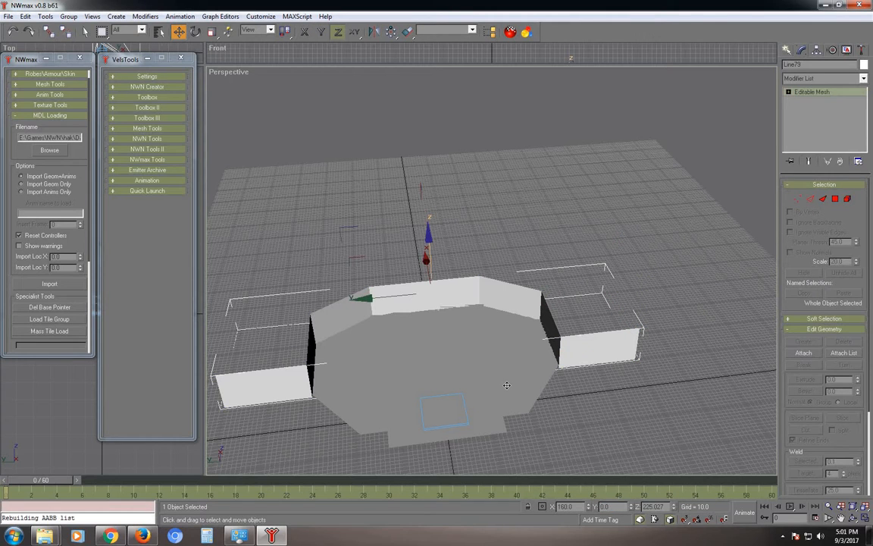
left_click(514, 390)
Convert the floor Line78 to an Editable Mesh at Vertex level.
right_click(615, 403)
mouse_move(651, 485)
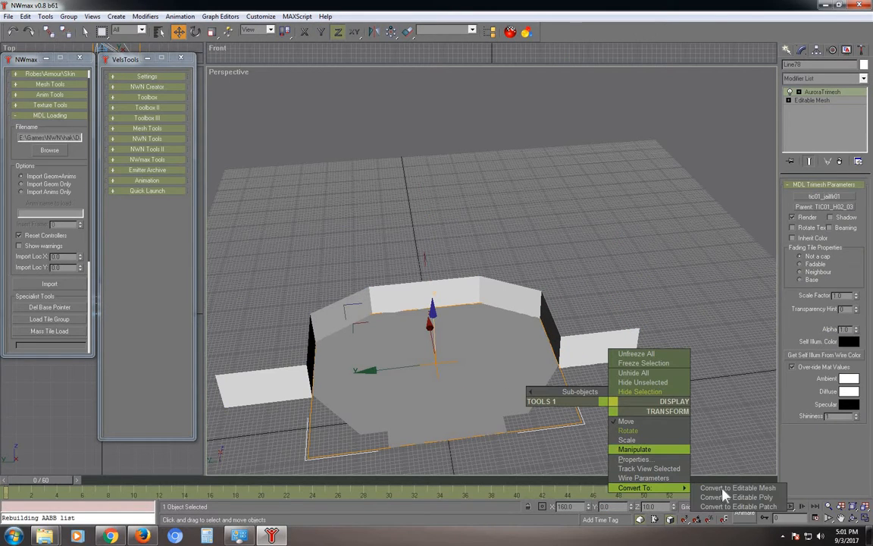
left_click(739, 487)
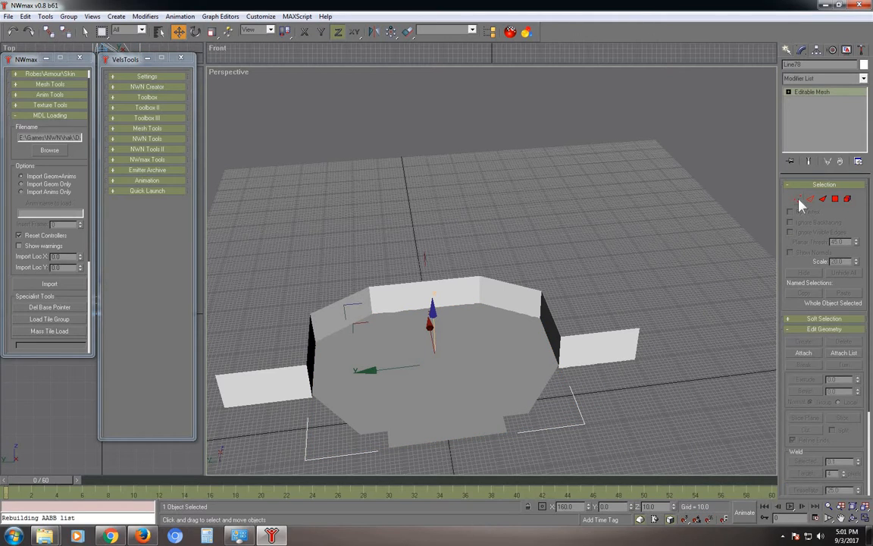
left_click(798, 199)
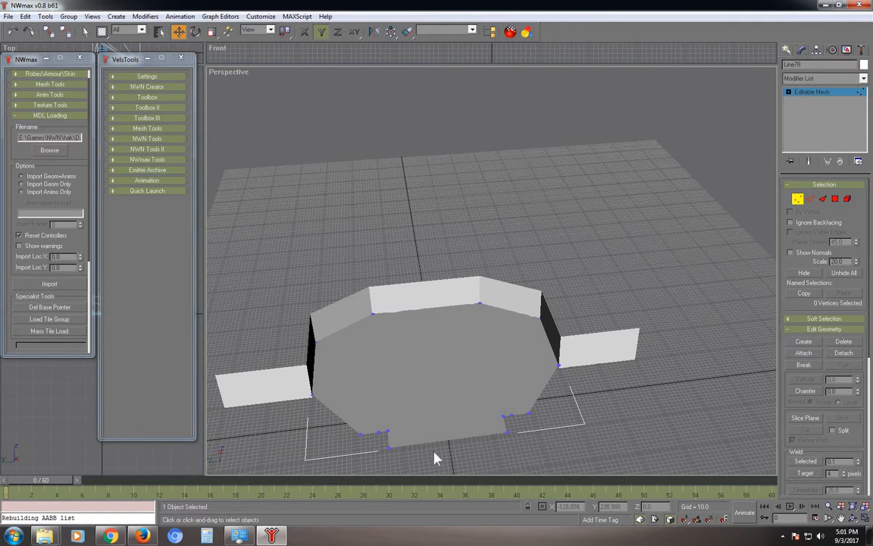
Delete the floor's front-edge vertices and their faces, undoing one wrong deletion.
left_click_drag(549, 406, 405, 457)
left_click_drag(508, 440, 547, 441)
left_click(494, 446)
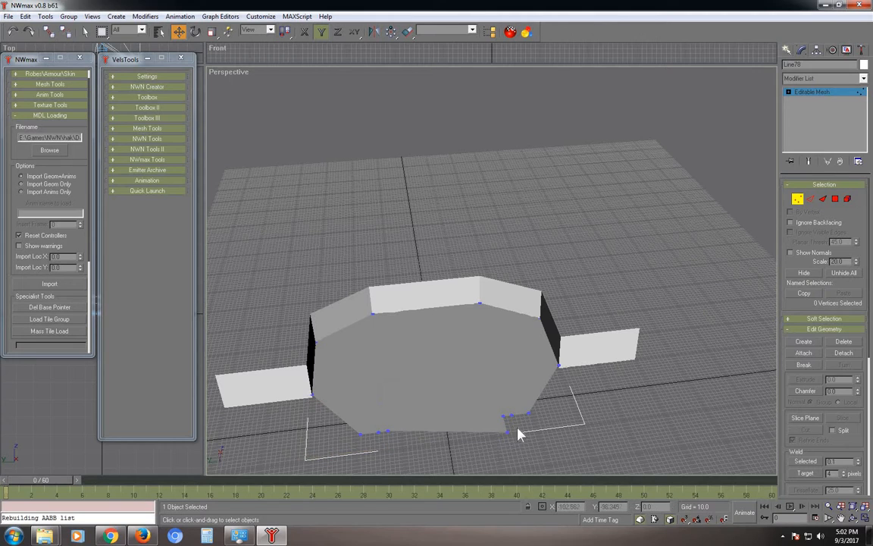
key("Delete")
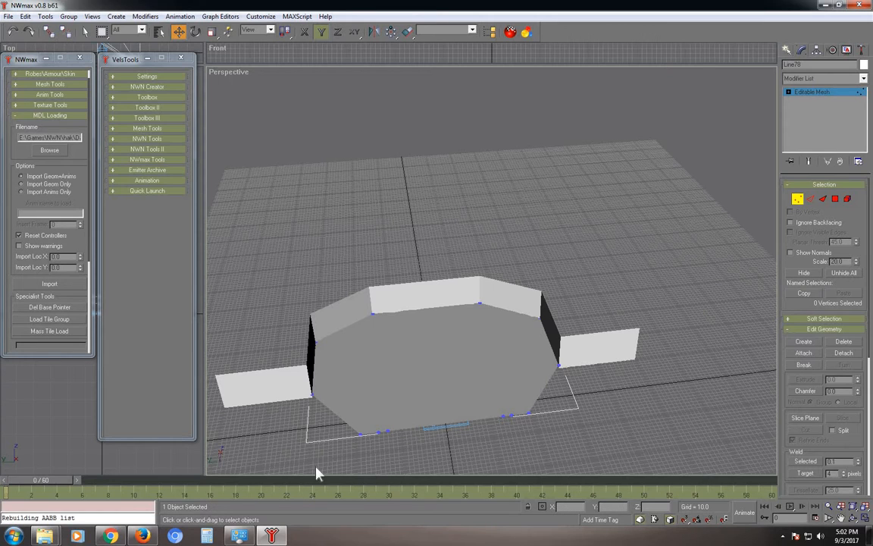
left_click(388, 430)
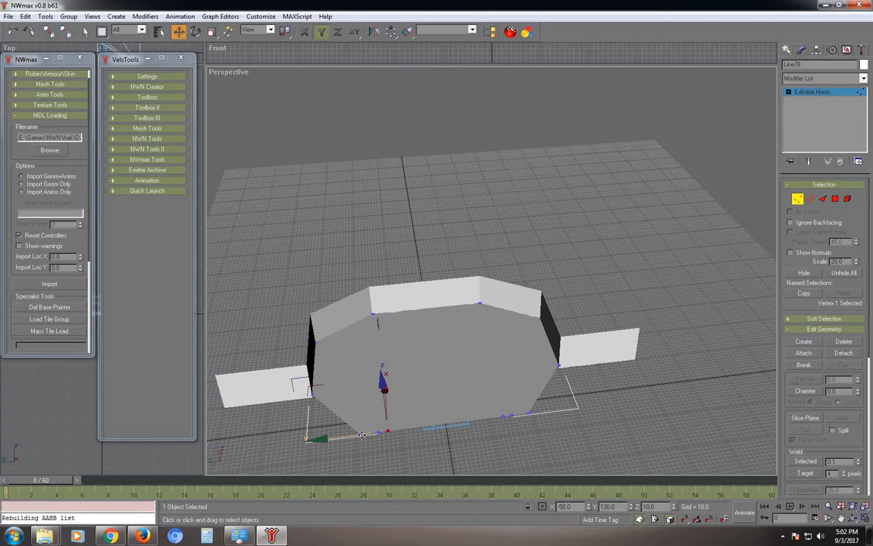
key("Delete")
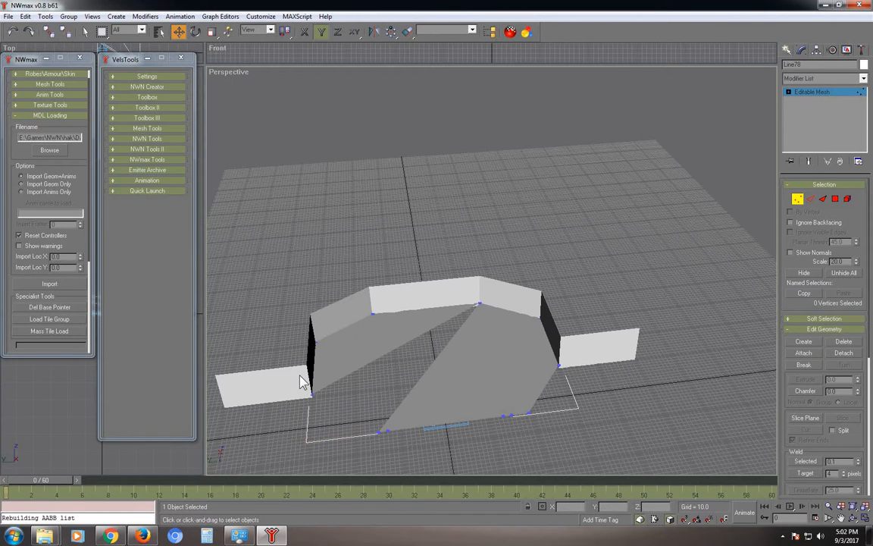
left_click(12, 32)
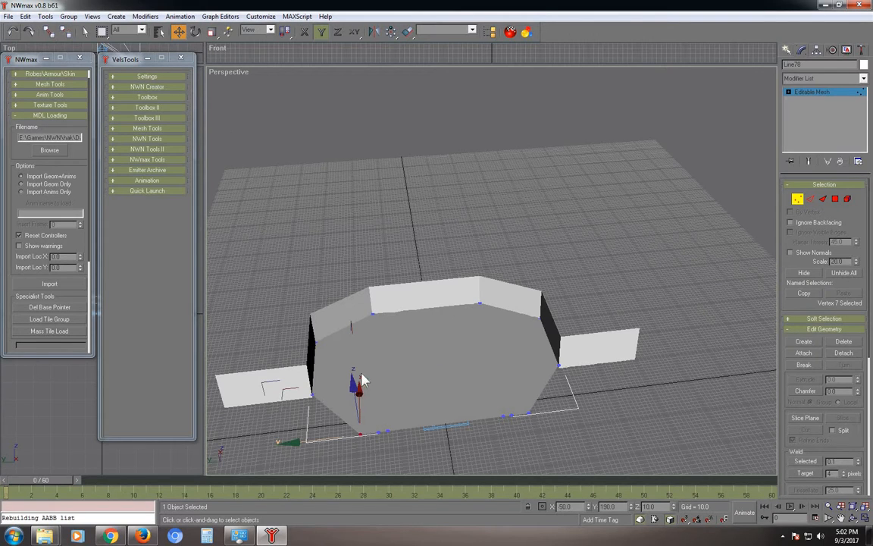
left_click(387, 430)
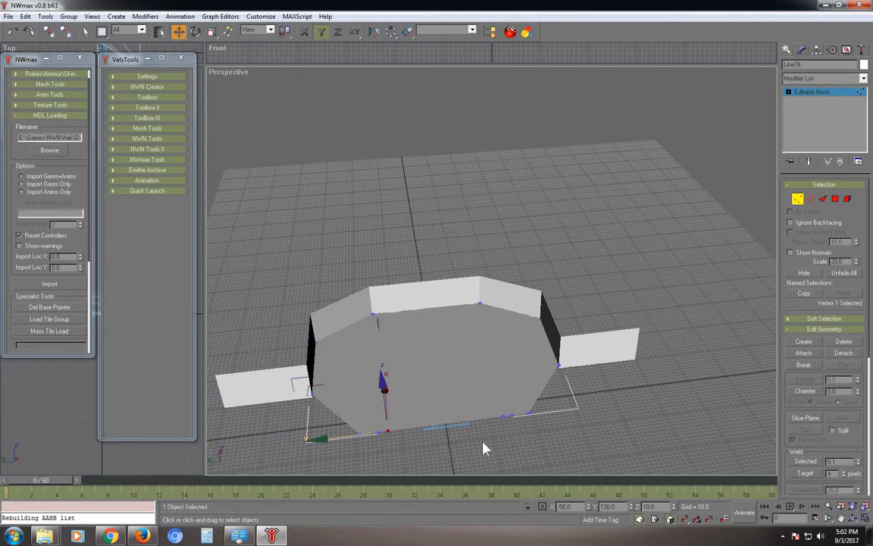
key("Delete")
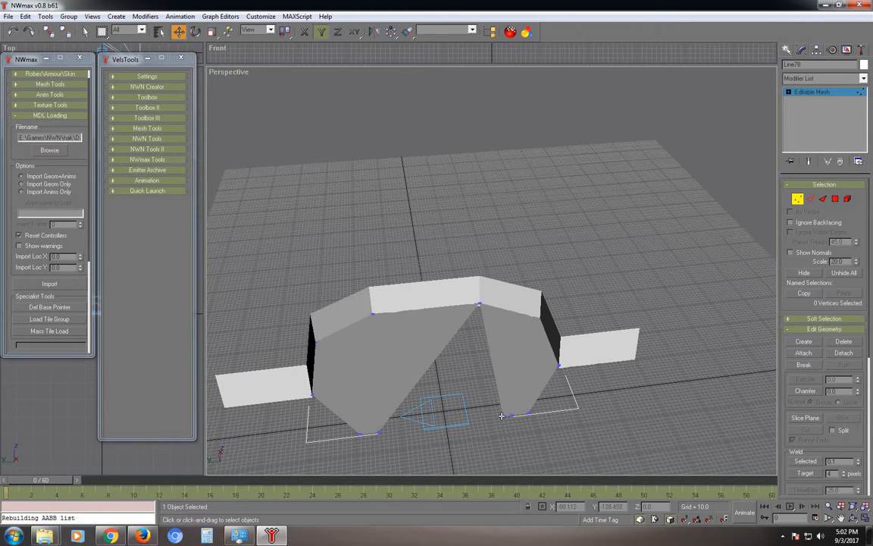
left_click(502, 415)
key("Delete")
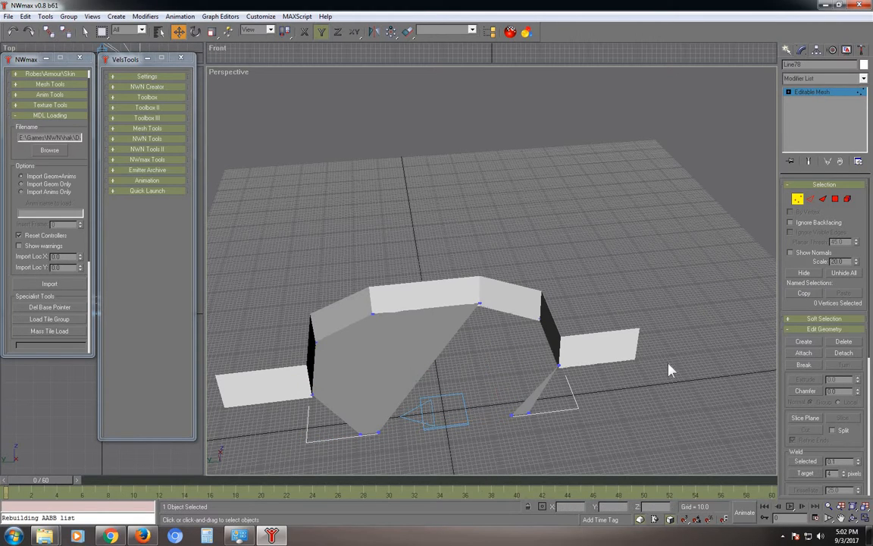
In Face mode, create three triangular faces bridging the lowered floor edge and the right wall.
left_click(823, 198)
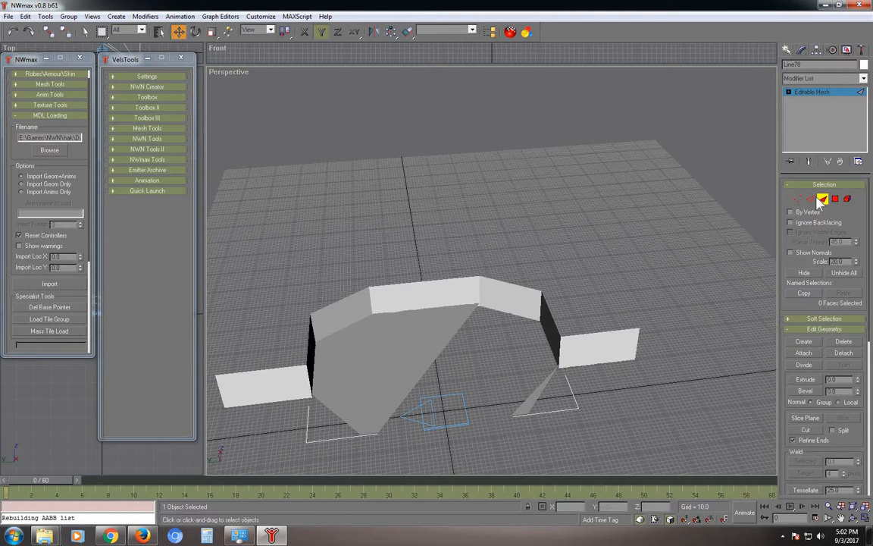
left_click(803, 341)
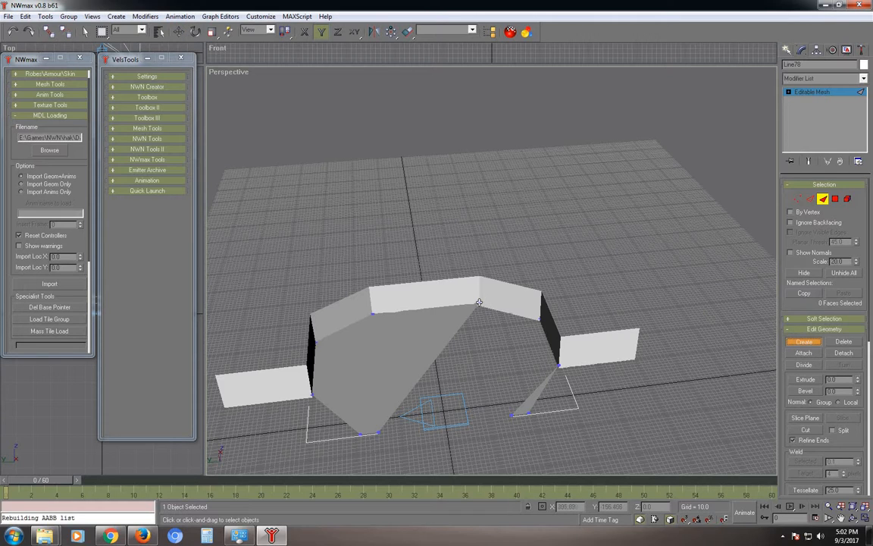
left_click(379, 434)
left_click(512, 414)
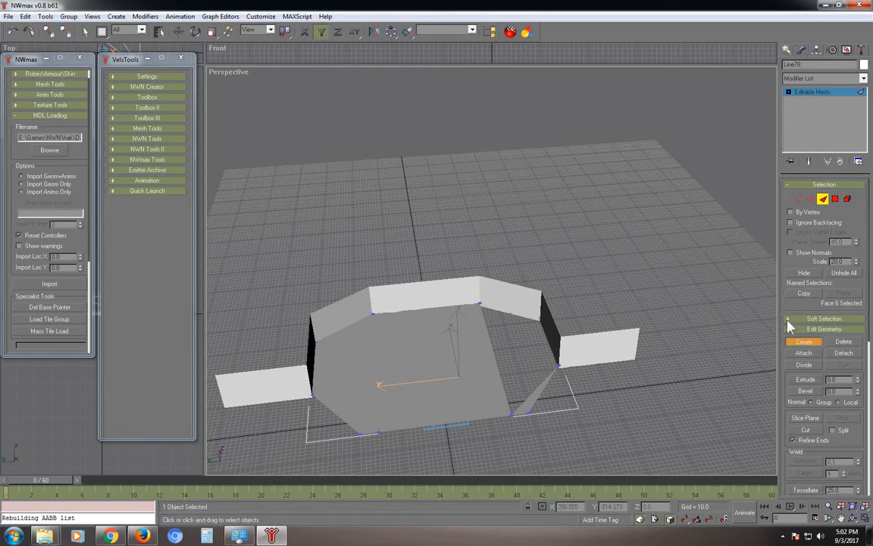
left_click(479, 303)
left_click(512, 414)
left_click(537, 316)
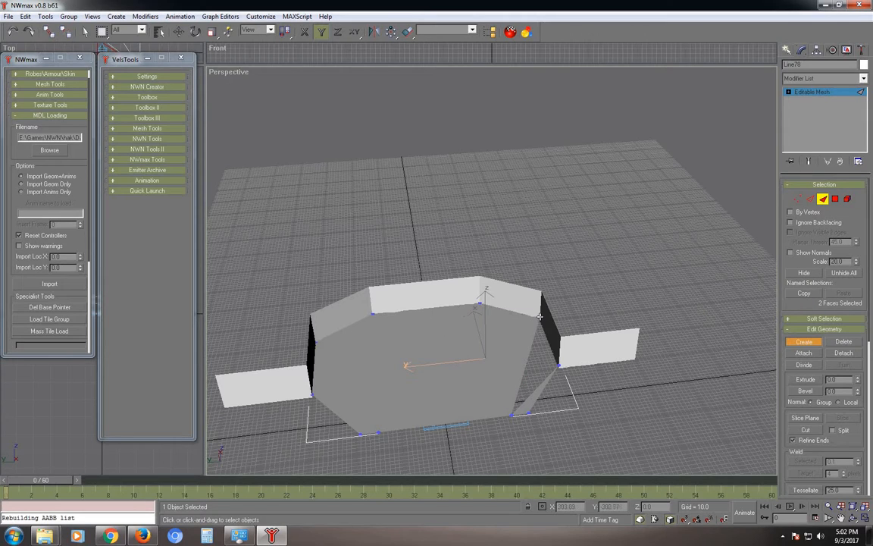
left_click(511, 412)
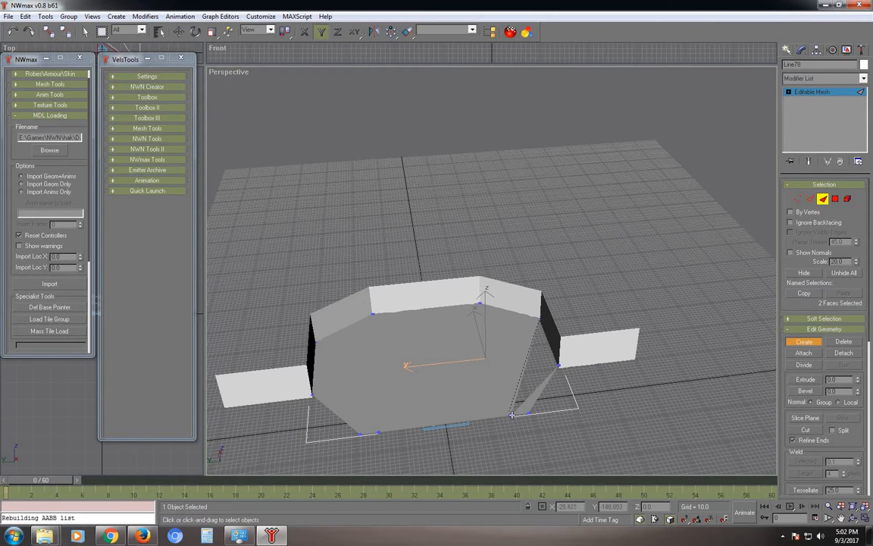
left_click(558, 365)
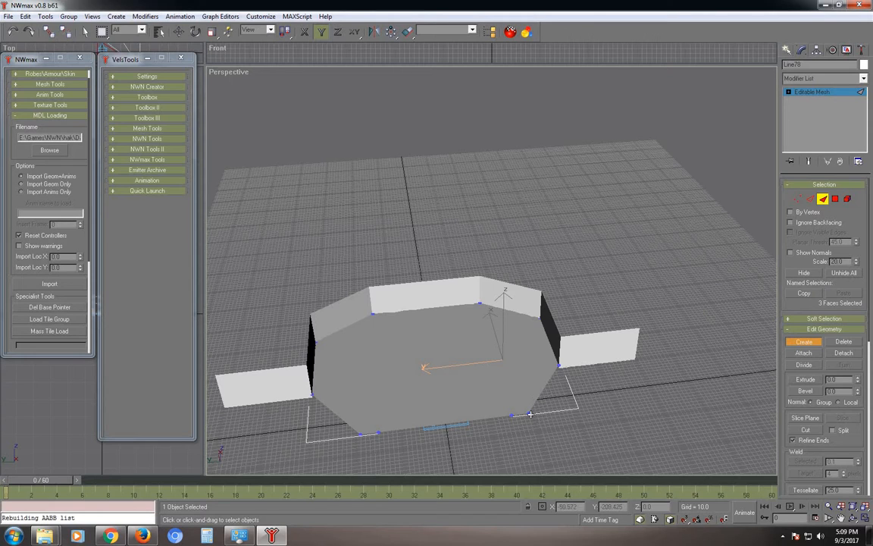
left_click(795, 198)
Read the right wall's outer lower corner vertex (X 100, Y -500) into VelsTools with Get Vertpos.
left_click(796, 199)
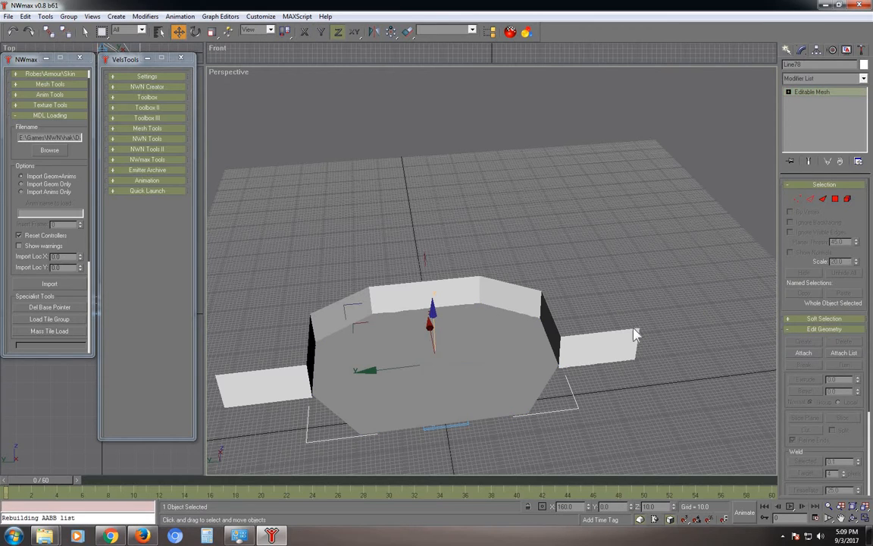
left_click(627, 341)
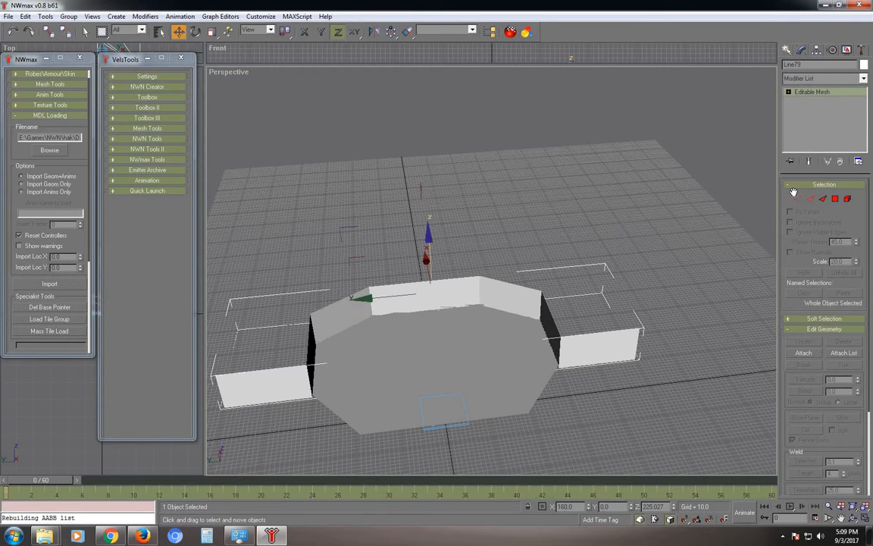
left_click(797, 199)
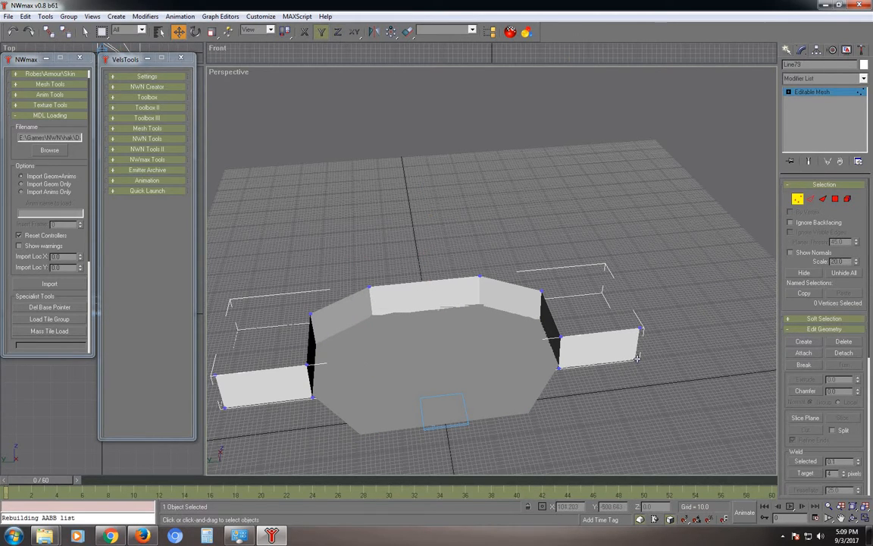
left_click(636, 358)
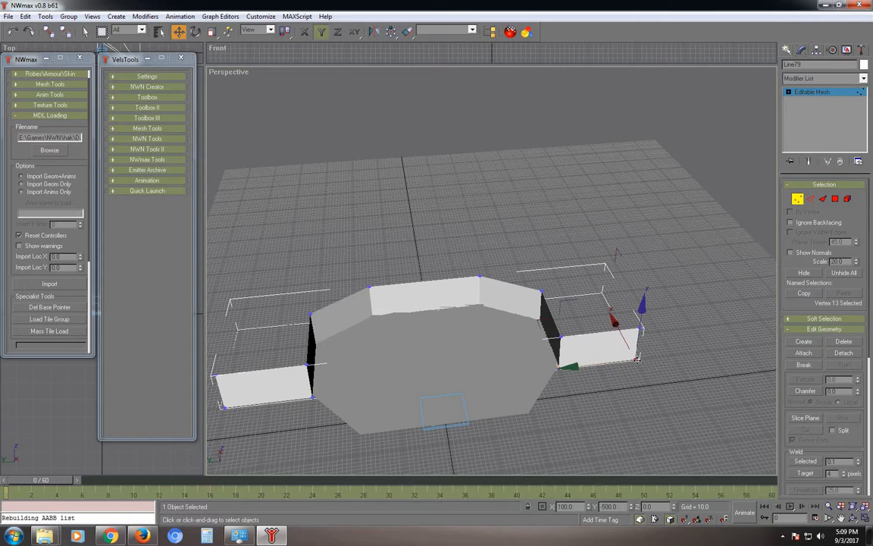
left_click(147, 129)
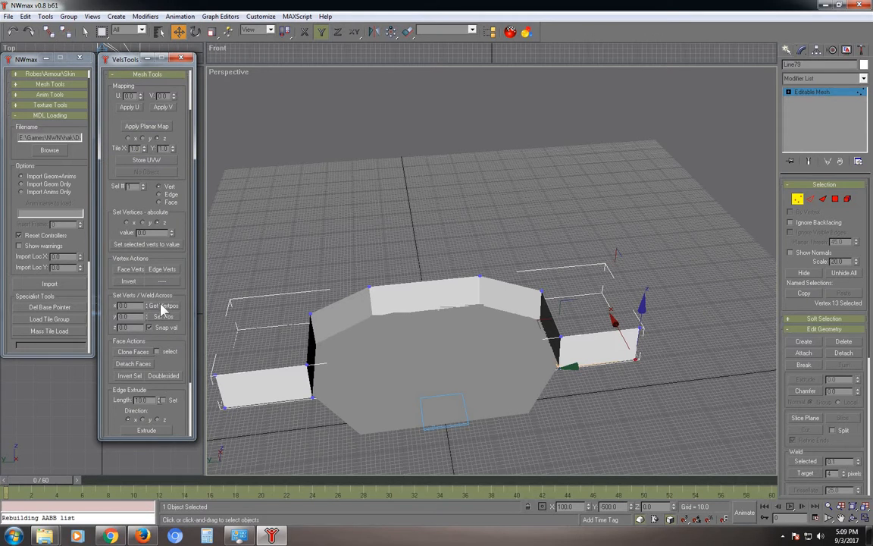
left_click(161, 305)
left_click(797, 200)
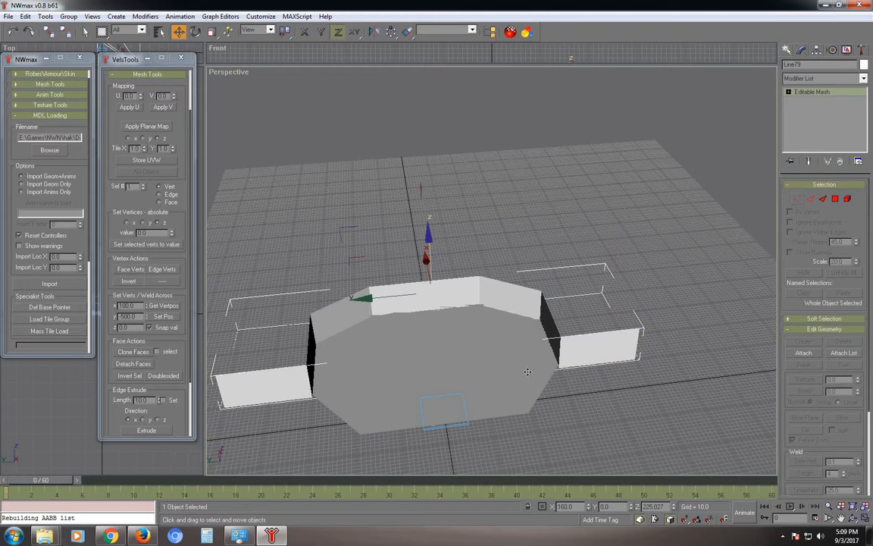
Move the floor vertex near the right wall to the tile corner X 500, Y -500.
left_click(797, 200)
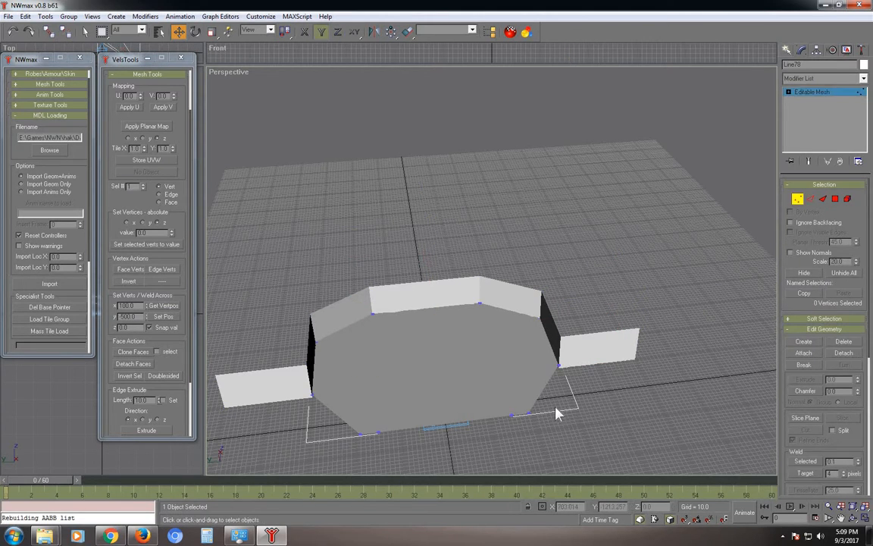
left_click(529, 413)
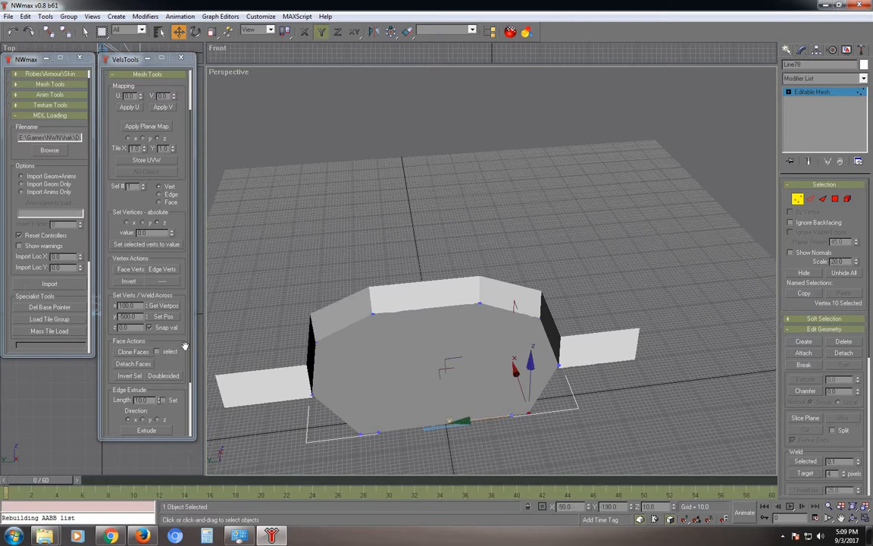
left_click(161, 316)
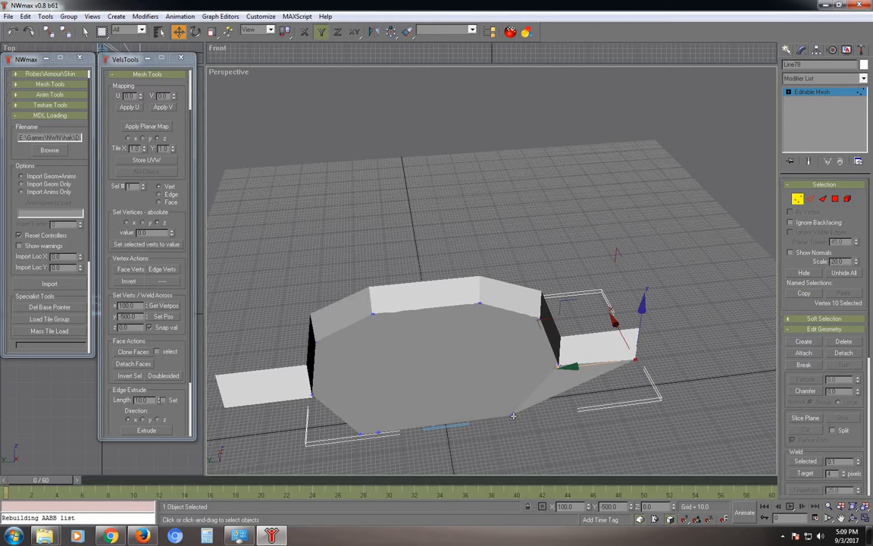
key("ctrl+z")
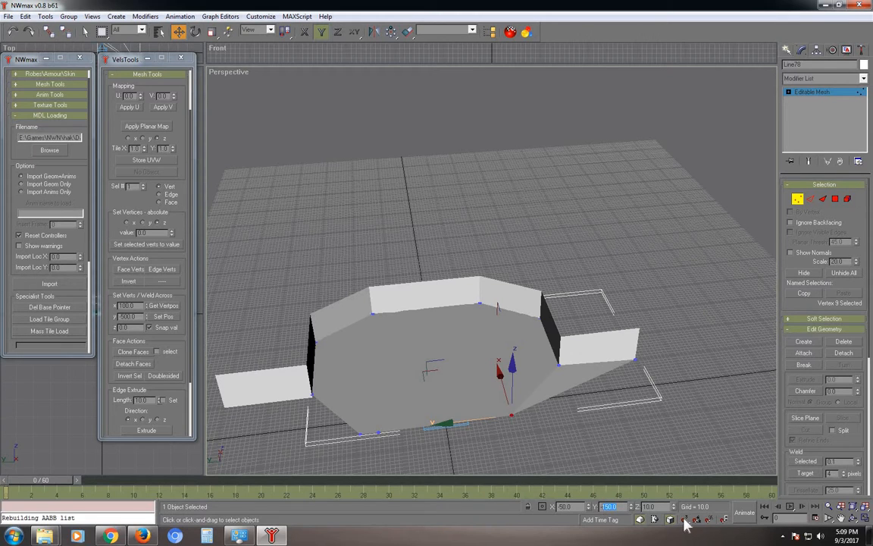
type("-500")
key("Return")
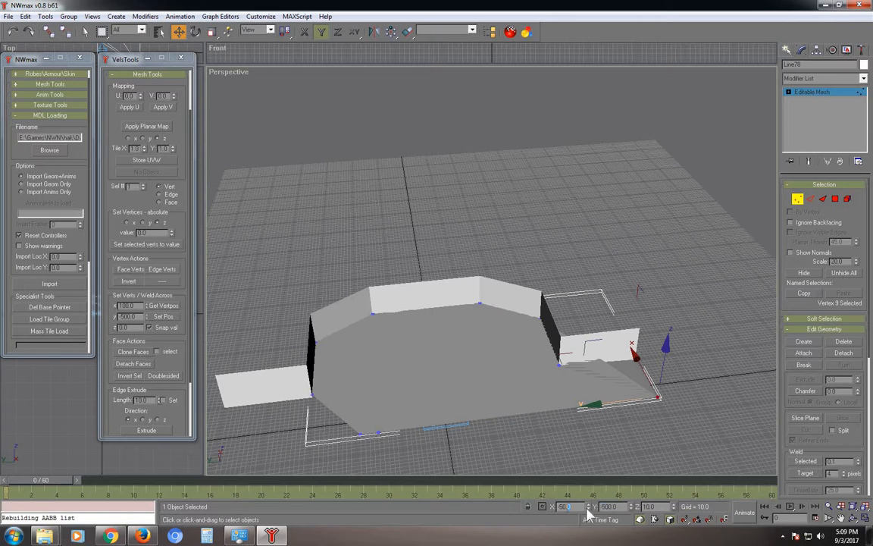
type("-50")
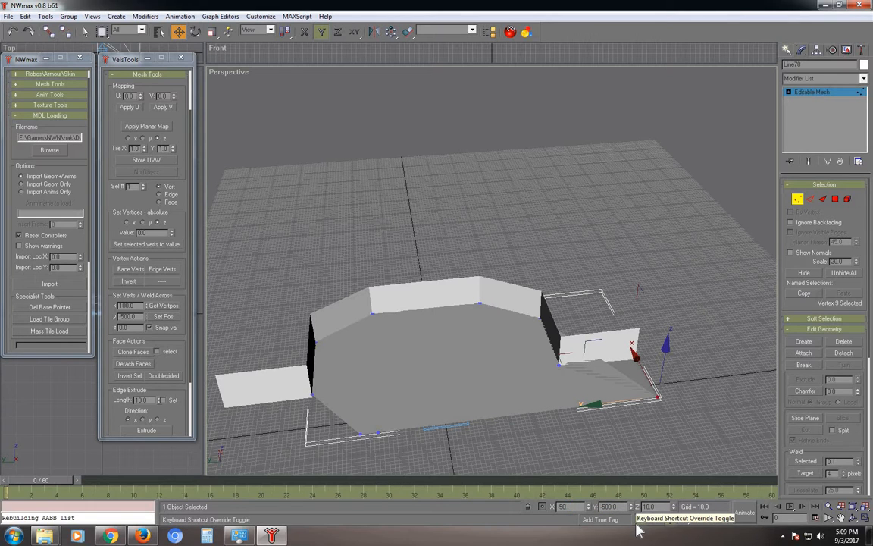
type("0")
key("Return")
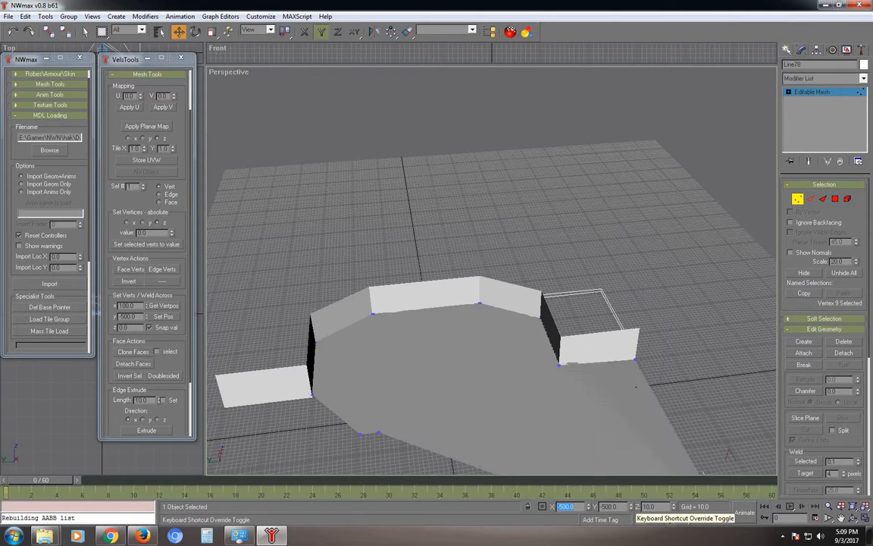
Move the other front floor vertex to the tile corner X 500, Y 500.
left_click(379, 435)
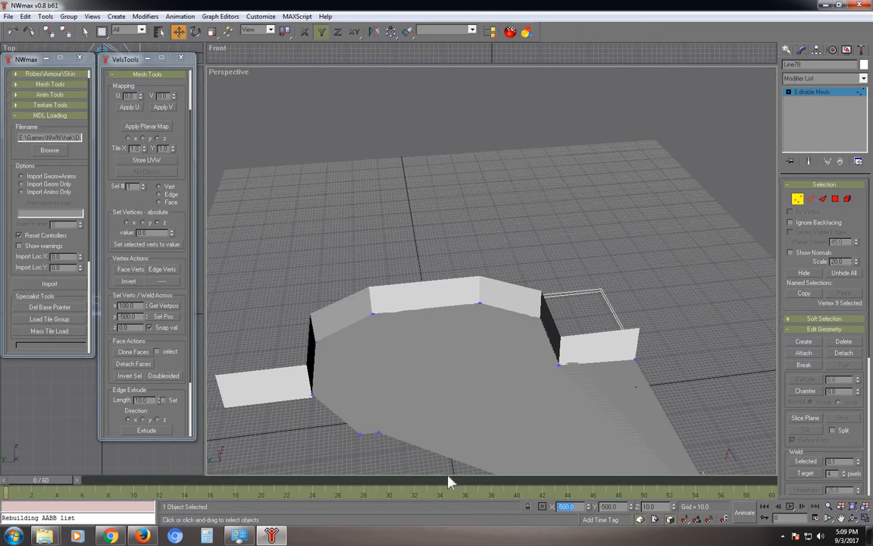
double_click(607, 506)
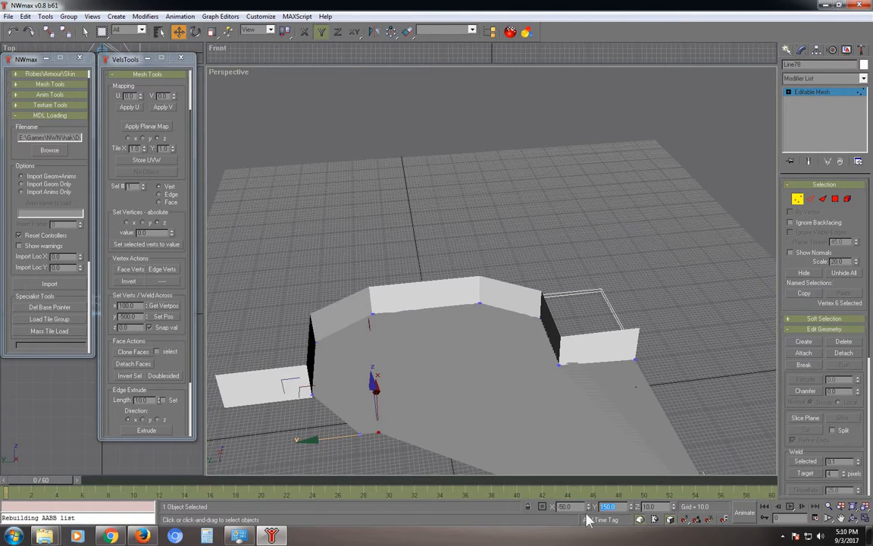
type("500")
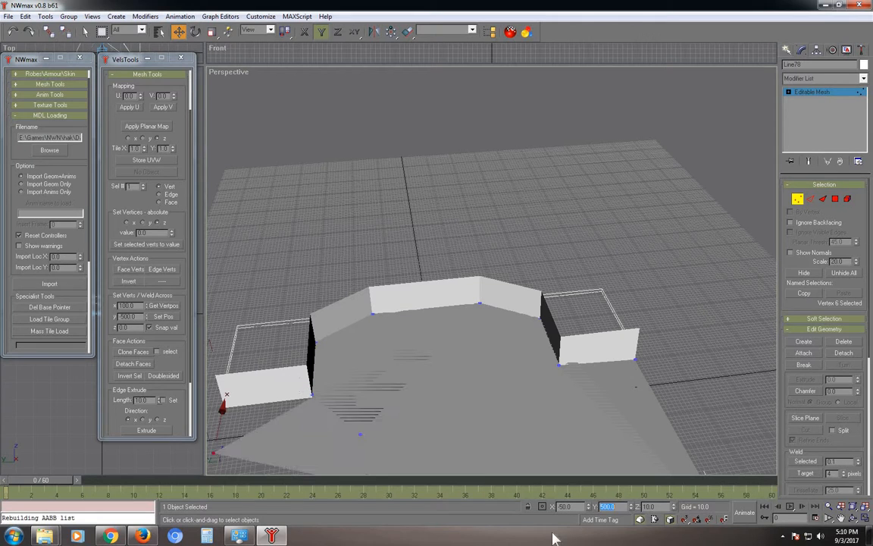
key("Return")
type("0")
key("Return")
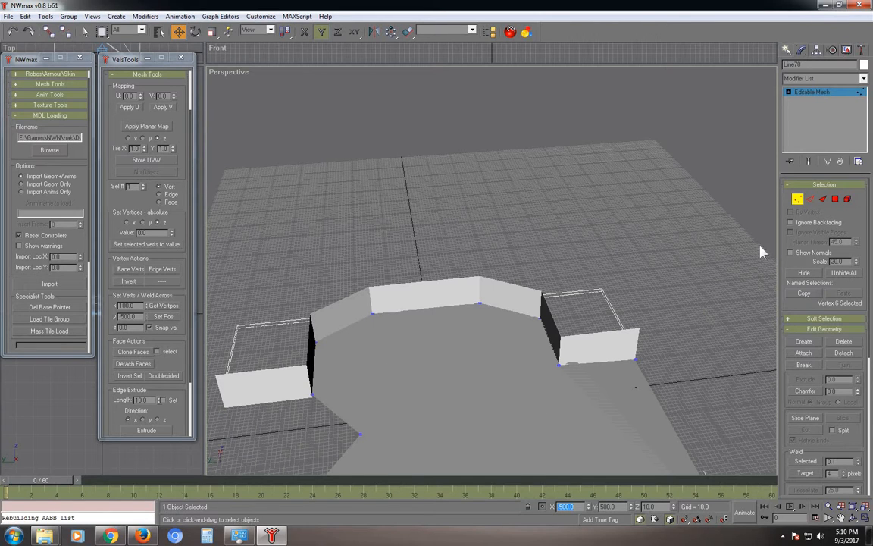
left_click(797, 199)
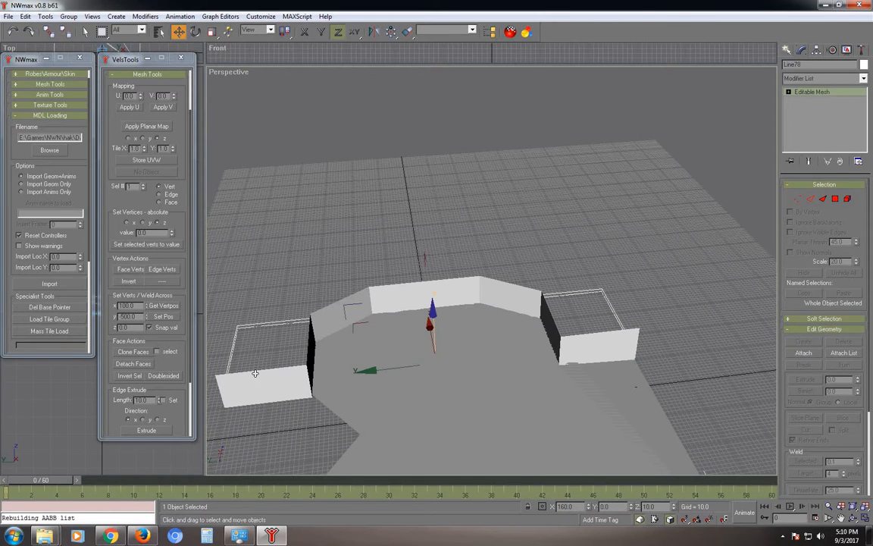
Capture the left wall's outer lower corner position (X 100, Y 500) with Get Vertpos.
left_click(330, 354)
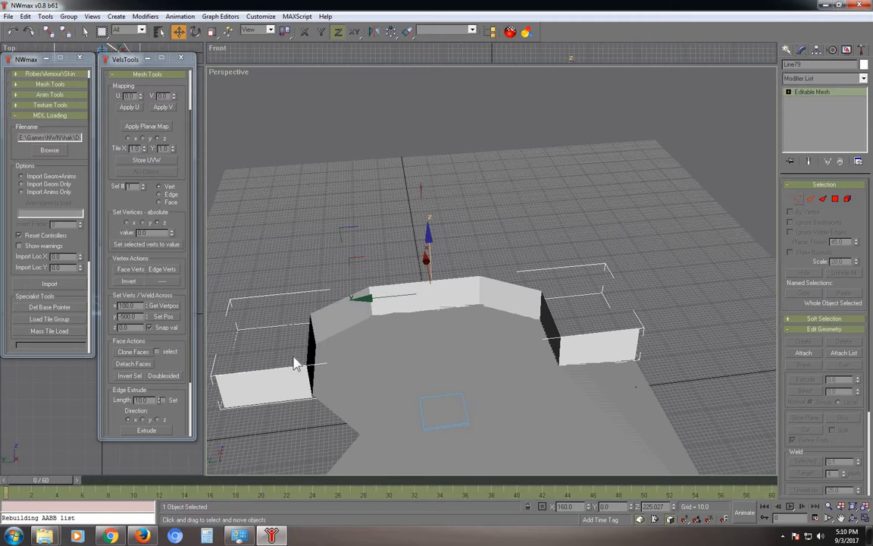
key("1")
left_click(224, 407)
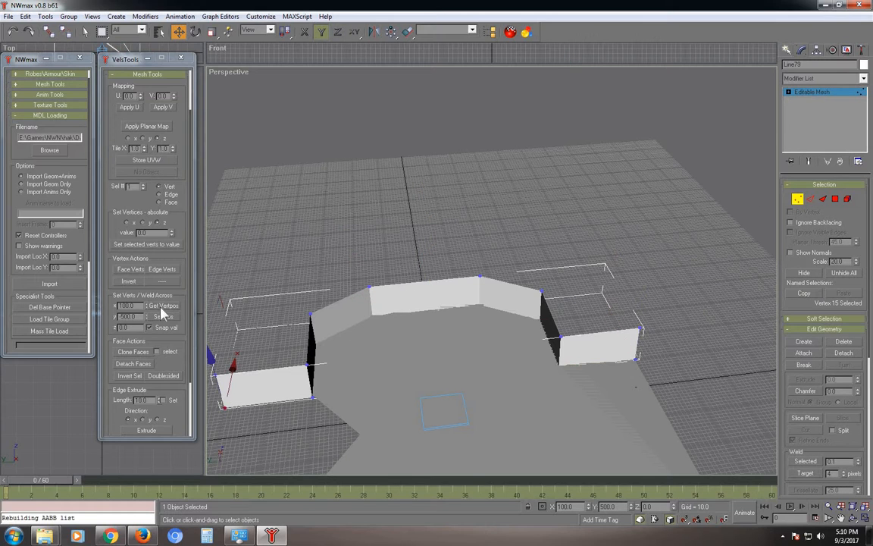
left_click(164, 305)
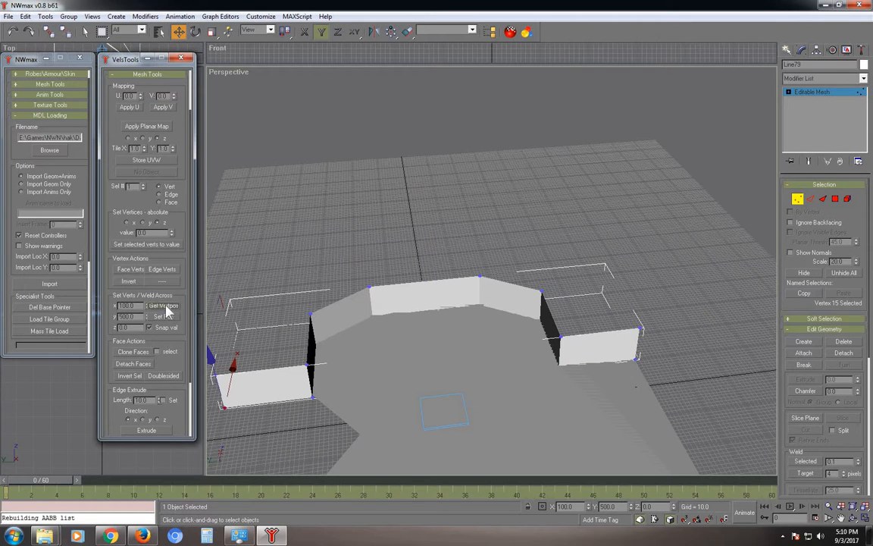
left_click(800, 203)
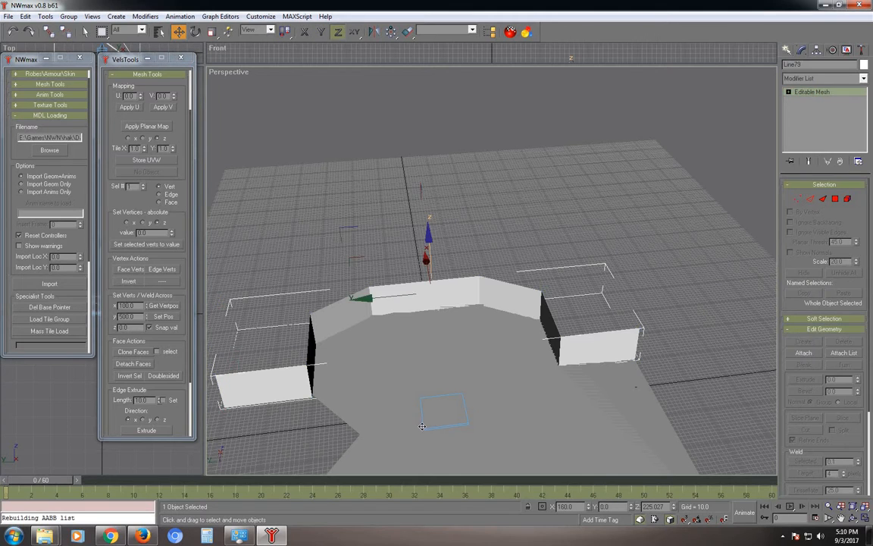
Snap the floor vertex near the left wall to that captured corner and inspect the extended floor.
left_click(420, 422)
left_click(395, 428)
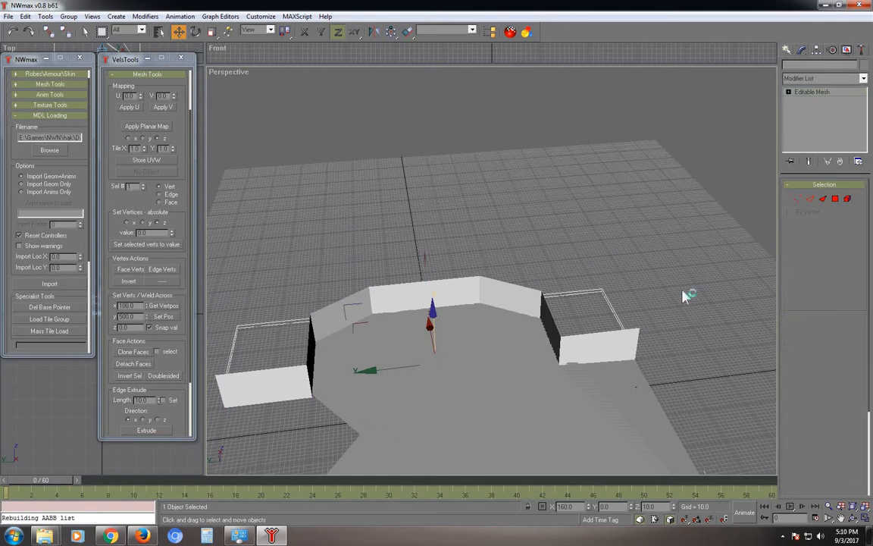
left_click(800, 203)
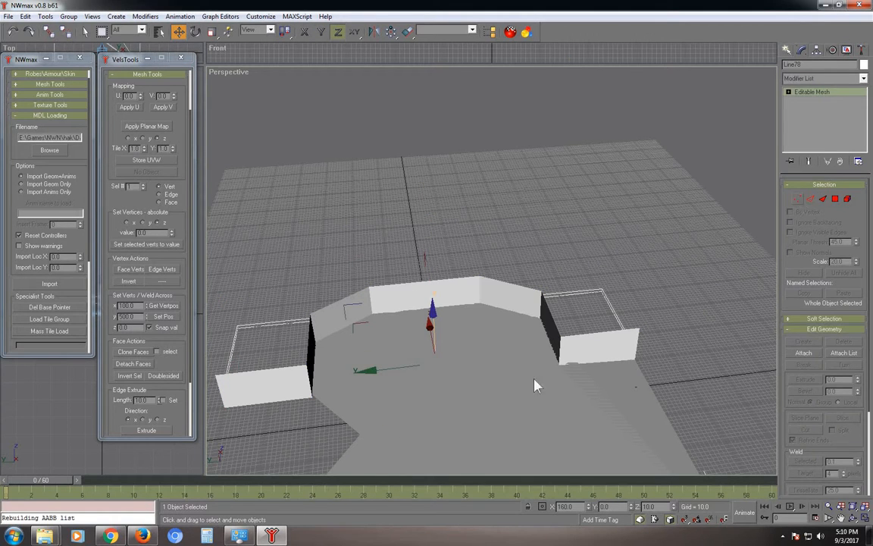
left_click(359, 433)
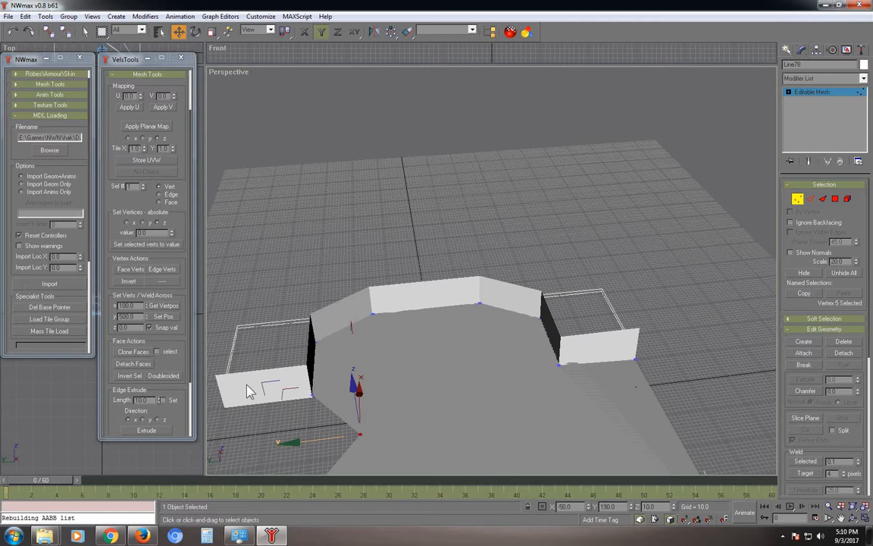
left_click(167, 318)
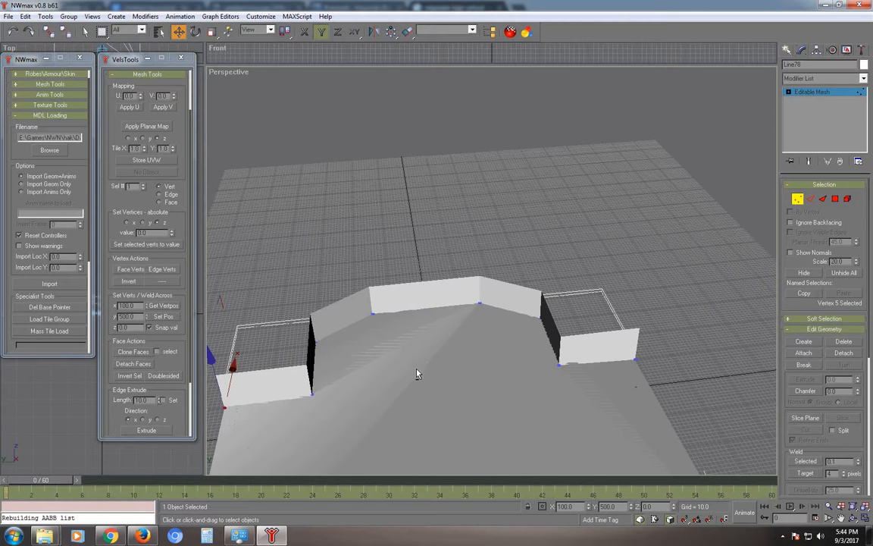
middle_click_drag(406, 360, 424, 344, "alt")
scroll(491, 248, "down", 5)
scroll(424, 344, "up", 3)
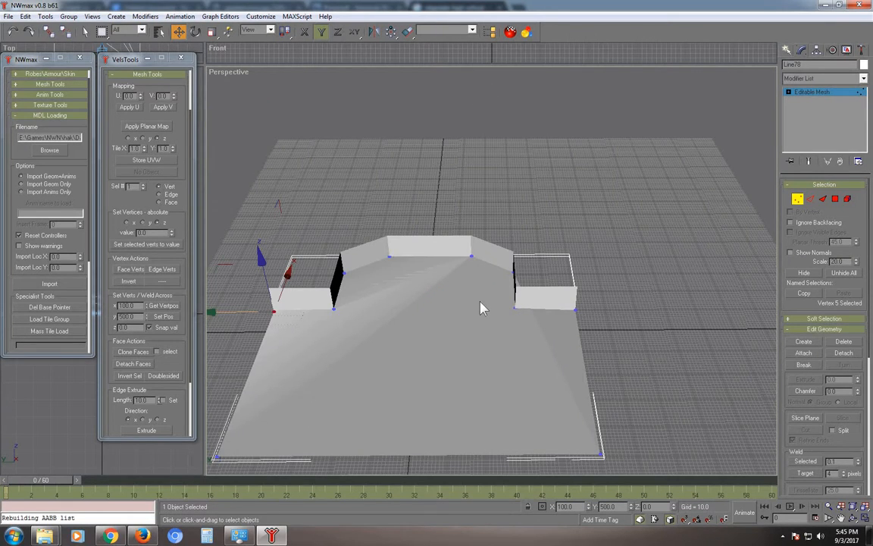